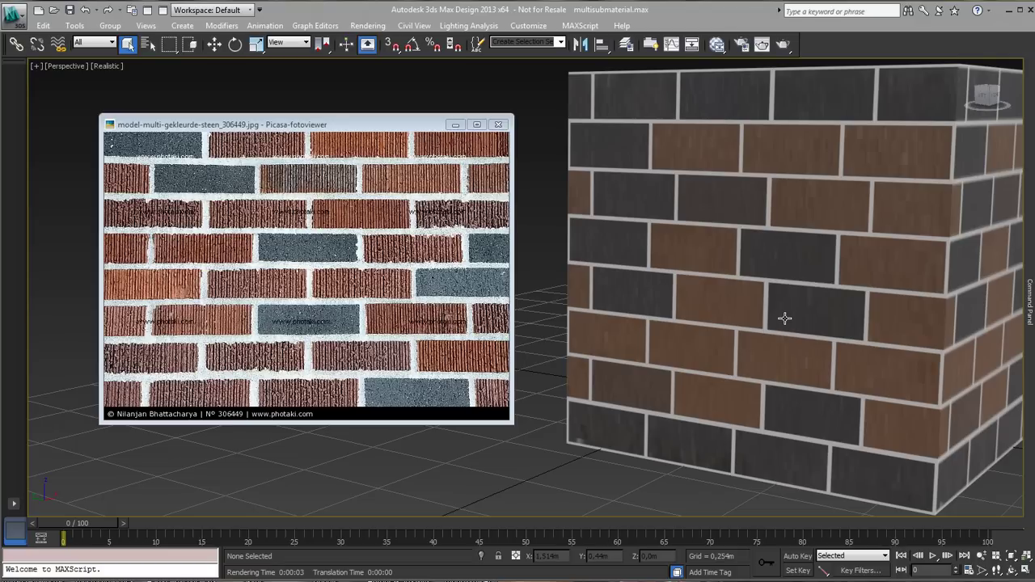
Open the Slate Material Editor and add a mental ray Arch & Design material node, Material #32
click(717, 45)
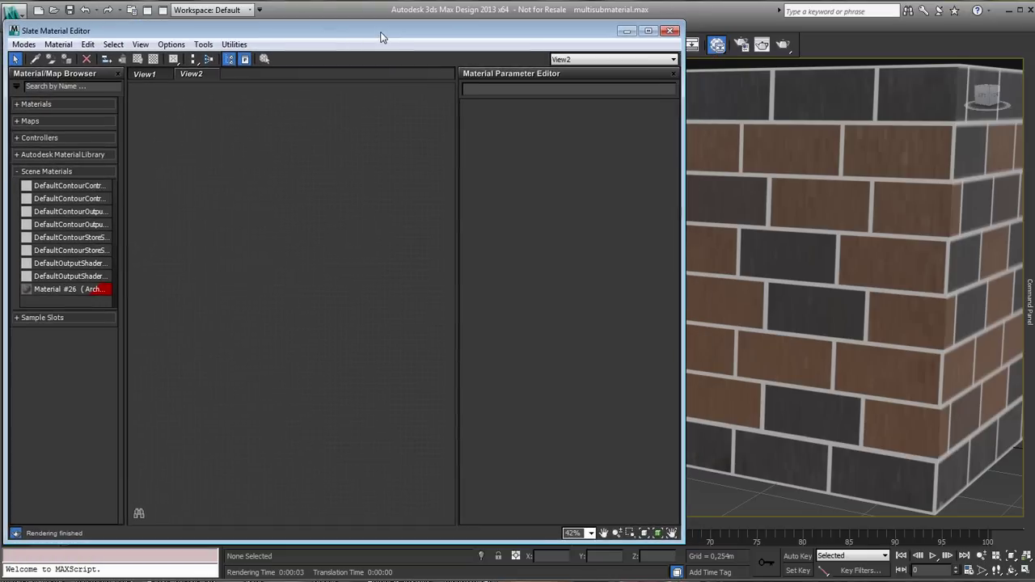
drag(381, 34, 385, 38)
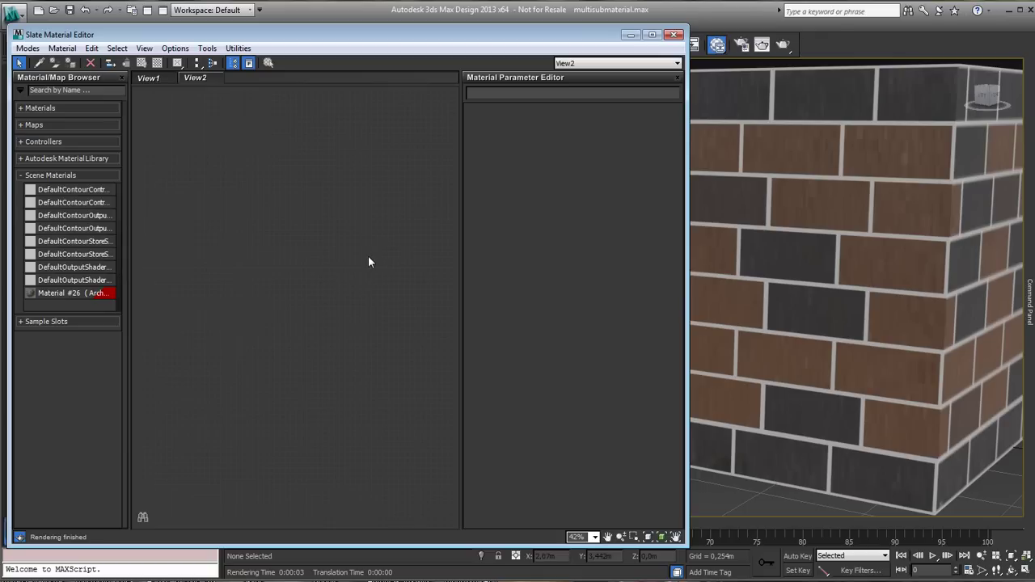
right_click(366, 197)
mouse_move(412, 203)
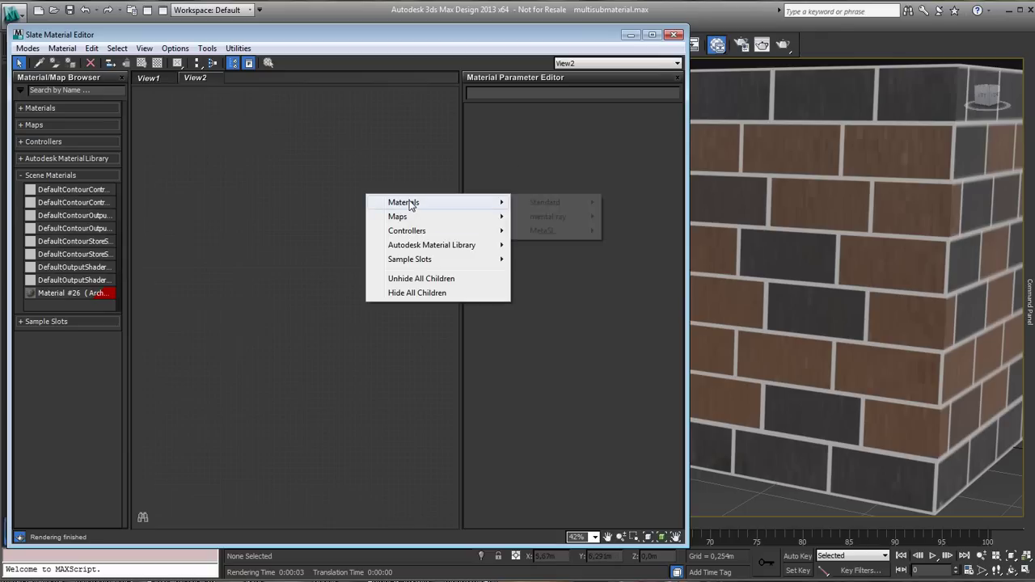
mouse_move(556, 222)
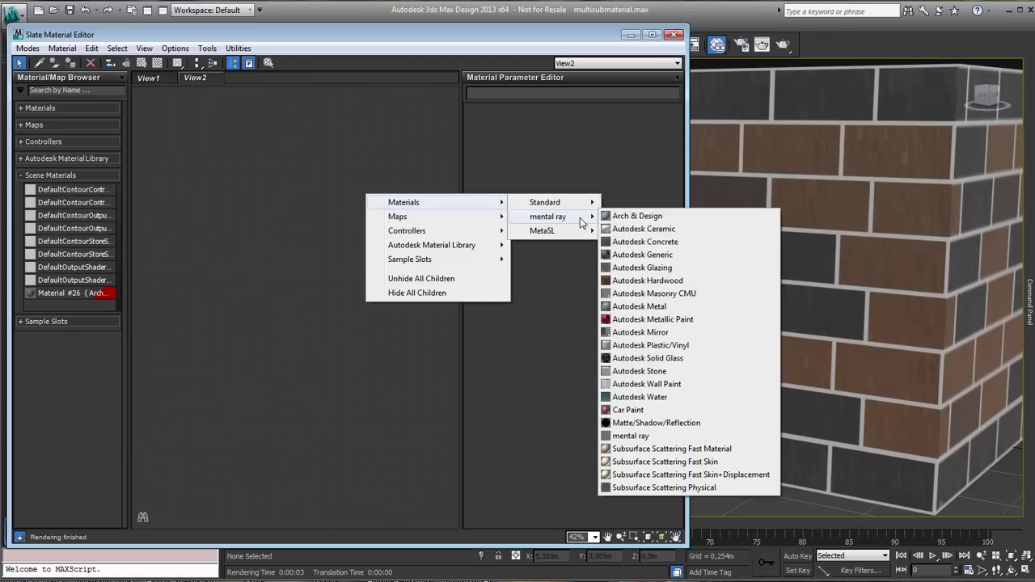
click(647, 212)
scroll(366, 207, up, 6)
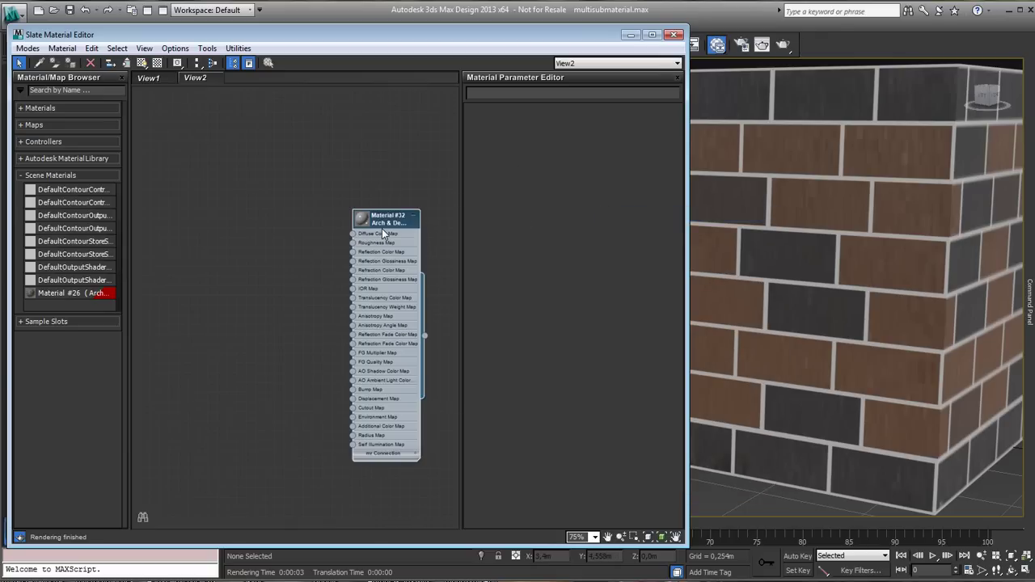
drag(317, 110, 366, 110)
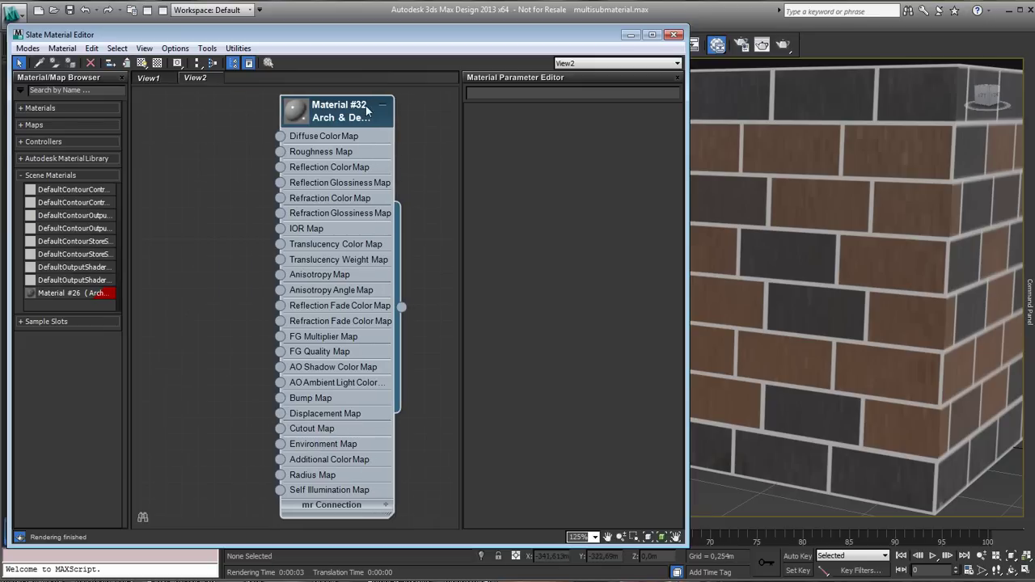
Apply the Matte Finish template to Material #32
double_click(342, 116)
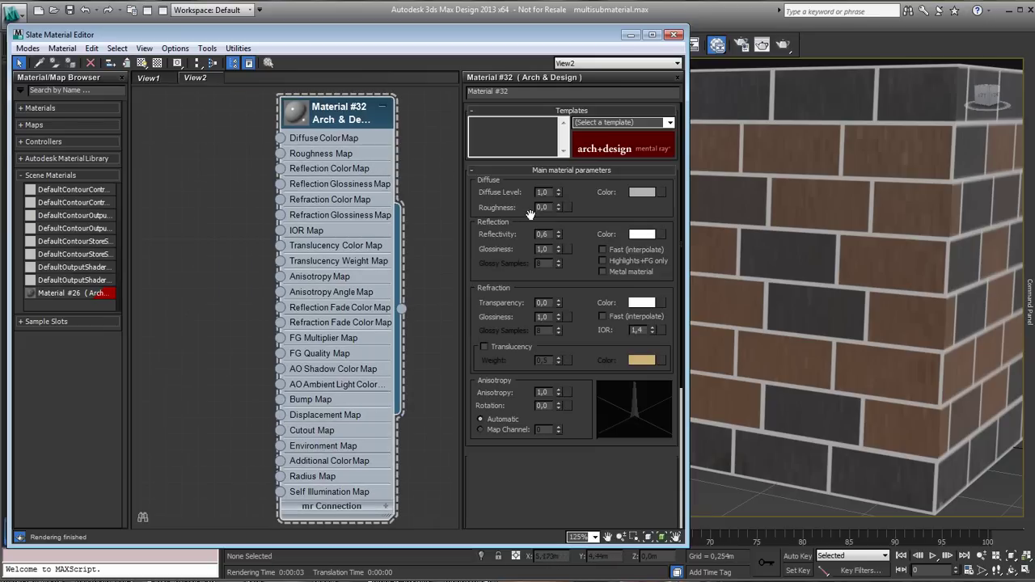
click(668, 125)
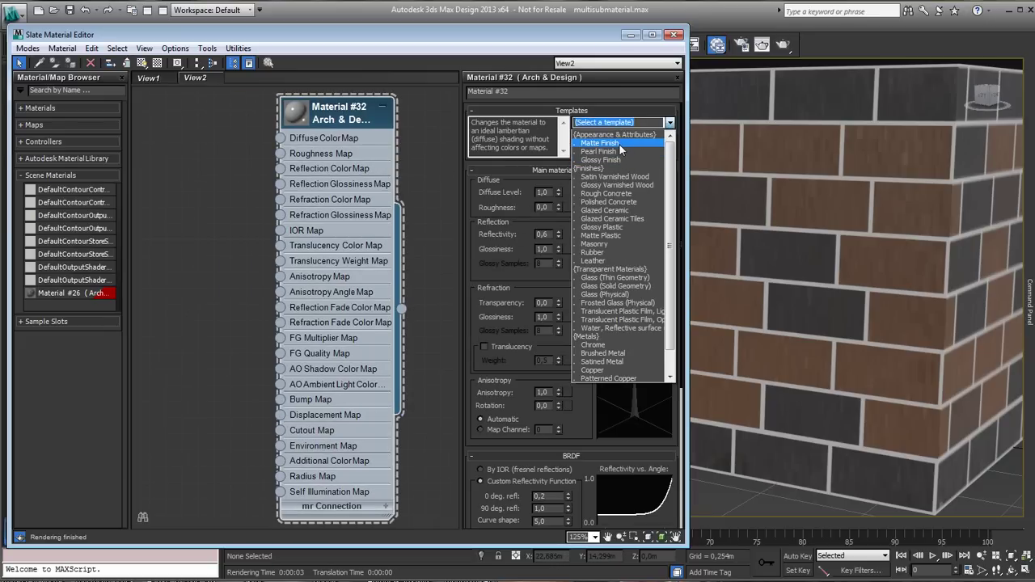
click(610, 136)
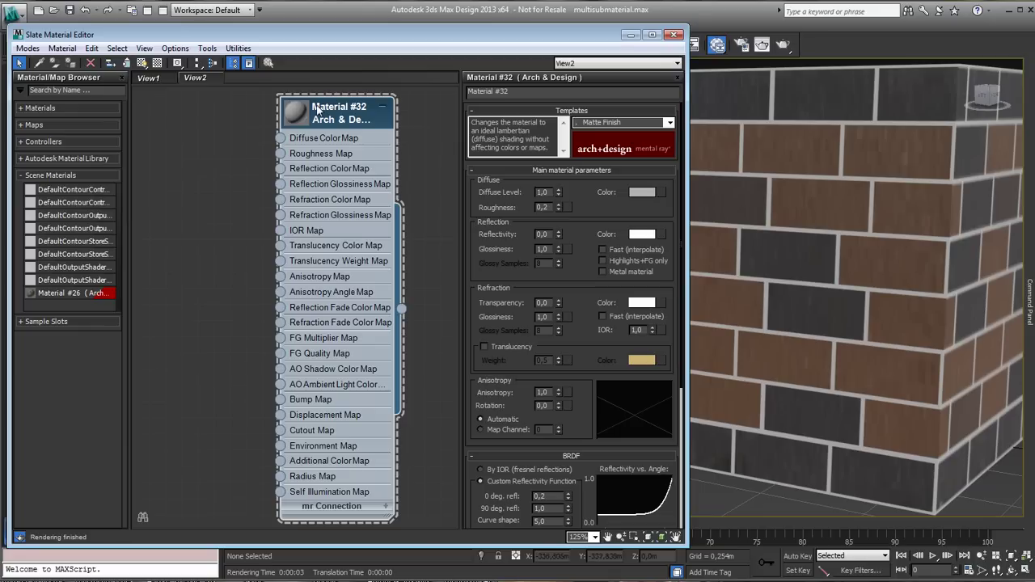
Assign Material #32 to the brick box by dragging its output onto it
drag(318, 113, 367, 129)
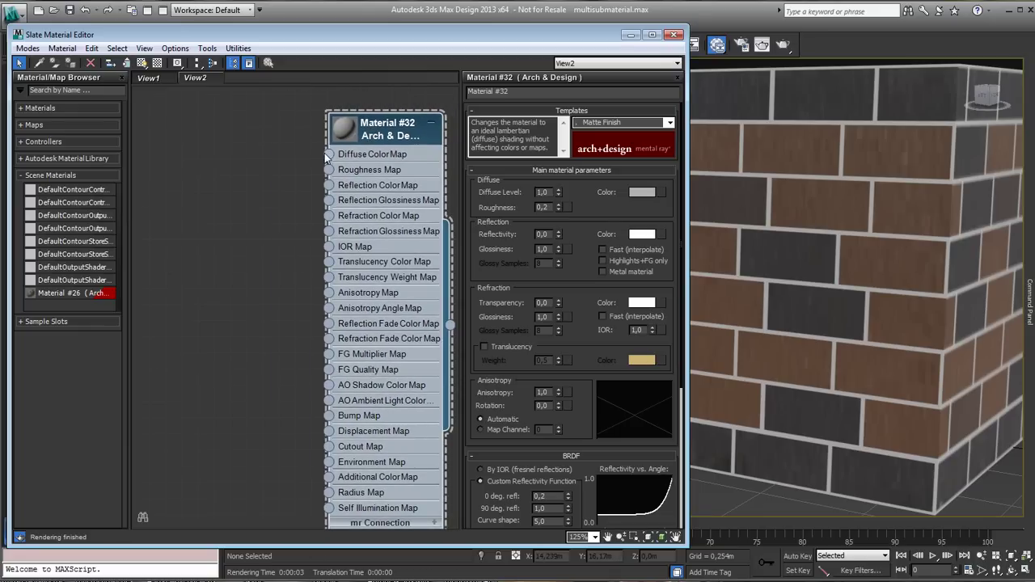
drag(451, 328, 885, 275)
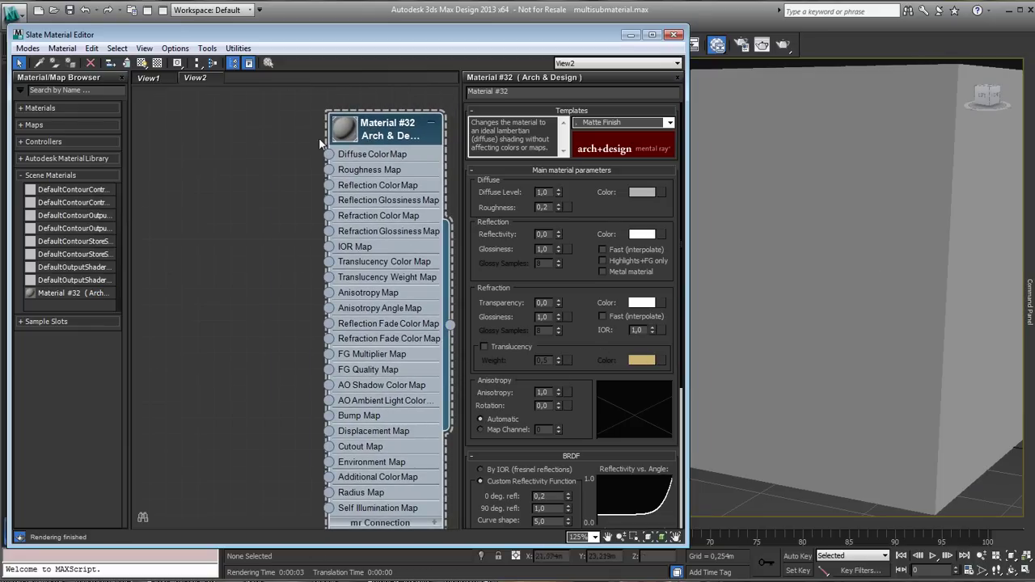
drag(379, 126, 332, 126)
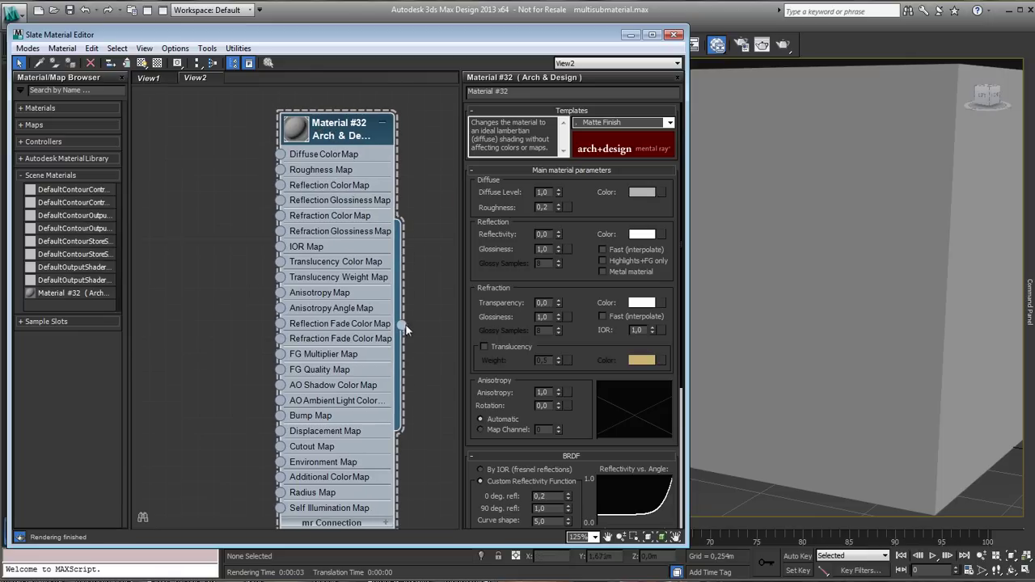
click(889, 272)
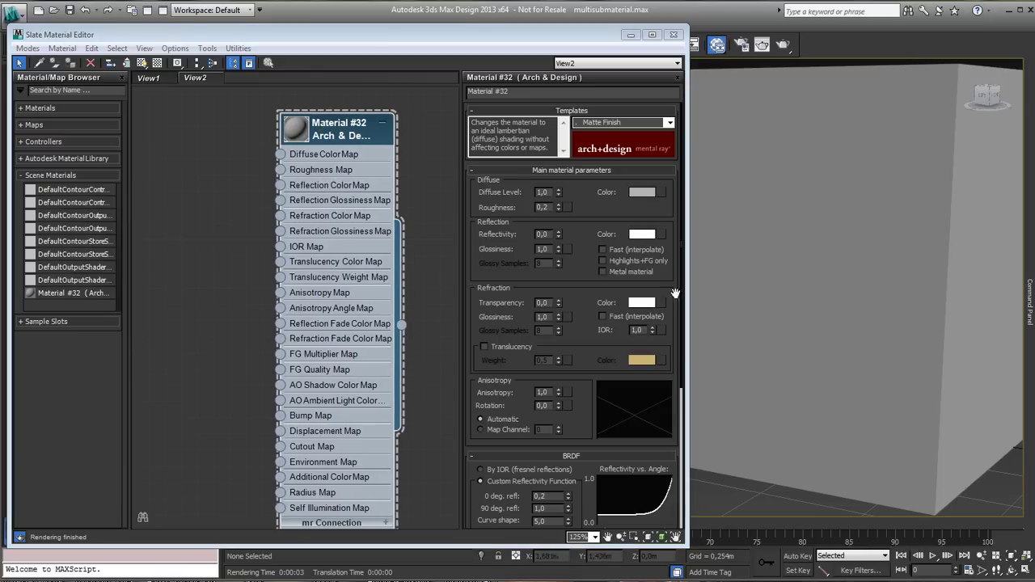
Turn on Show Shaded Material in Viewport for Material #32
click(143, 68)
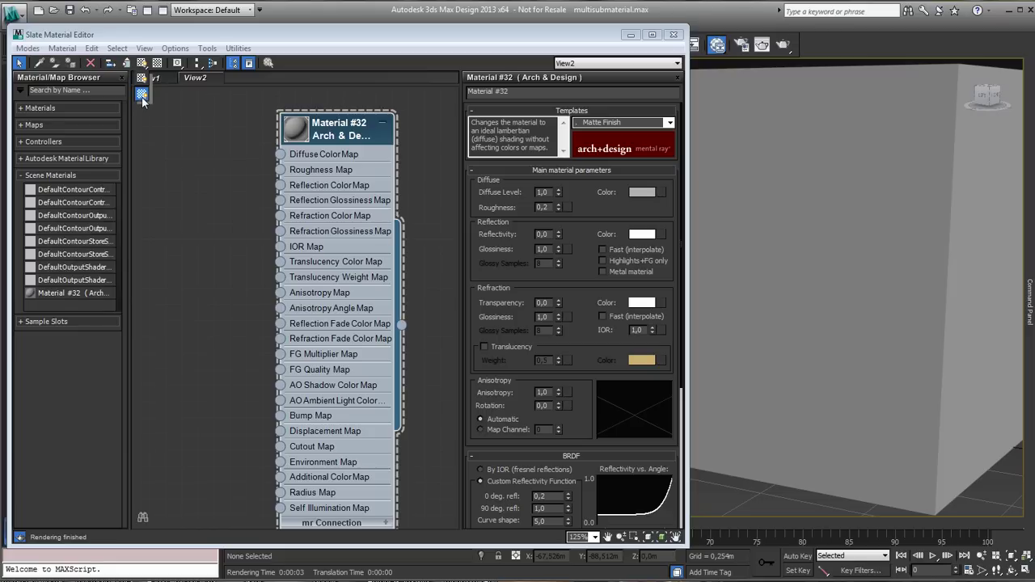
click(142, 96)
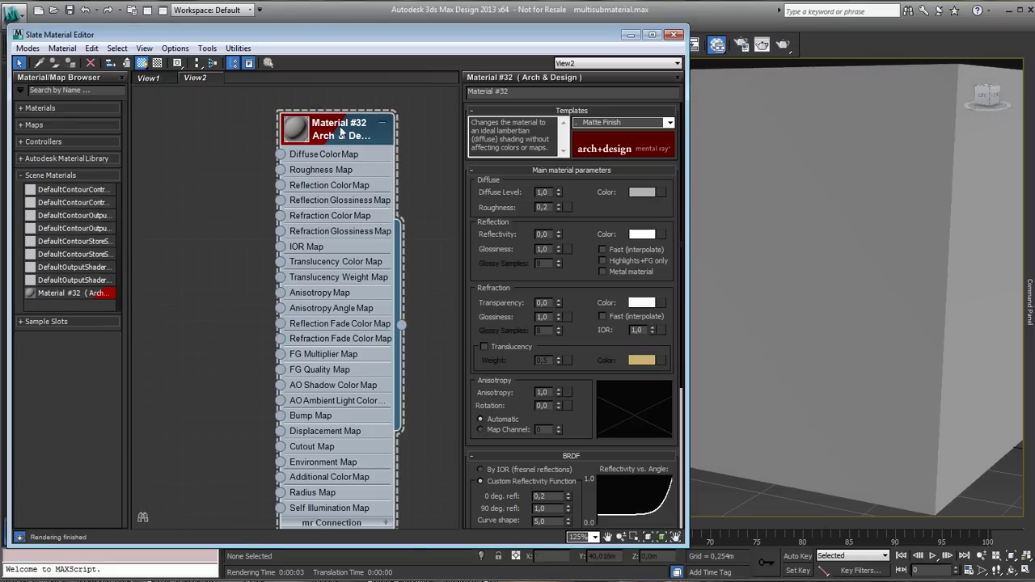
drag(341, 130, 374, 115)
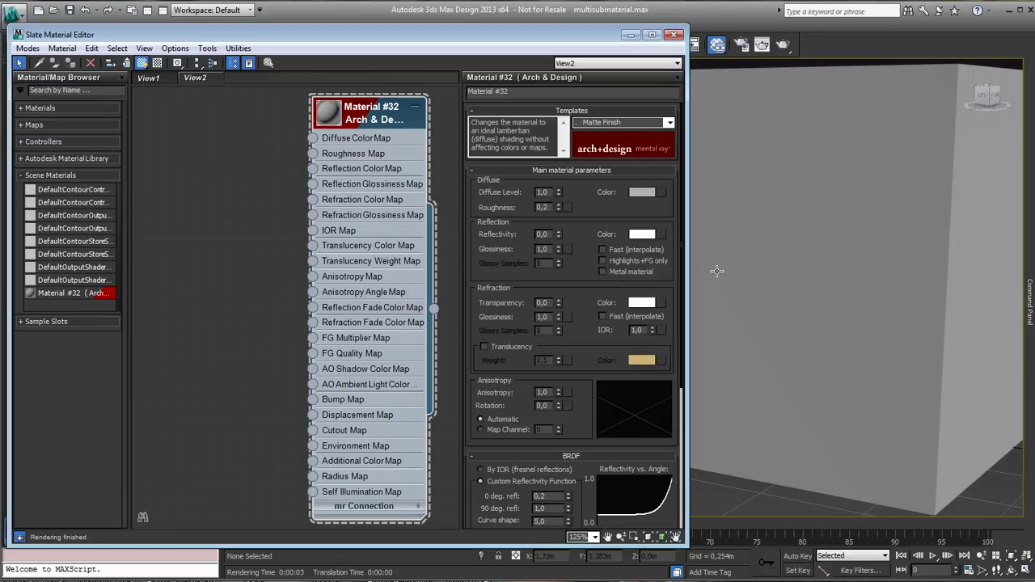
drag(376, 119, 392, 119)
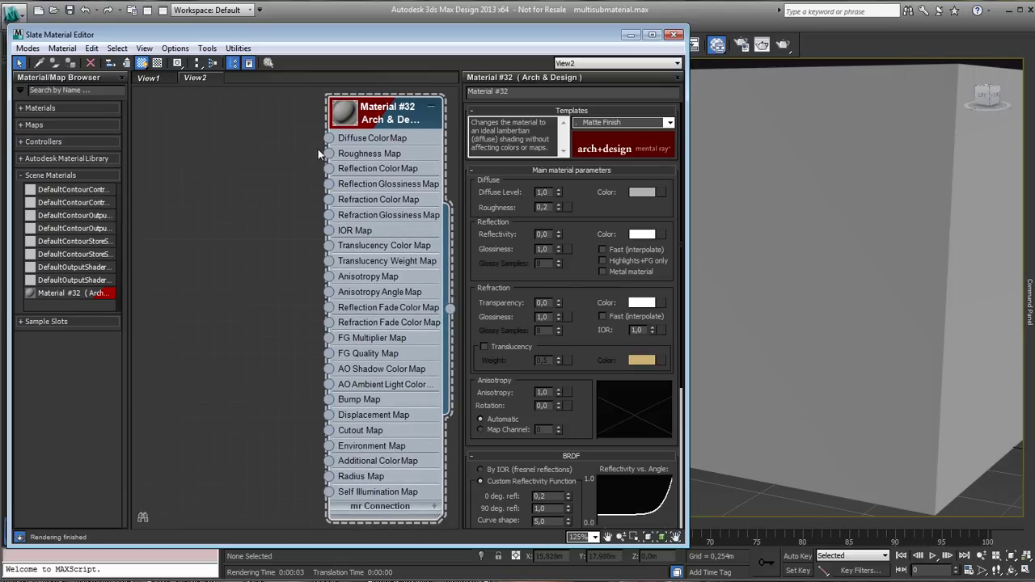
Connect a Standard Tiles map, Map #39, to Material #32's Diffuse Color
drag(328, 138, 272, 145)
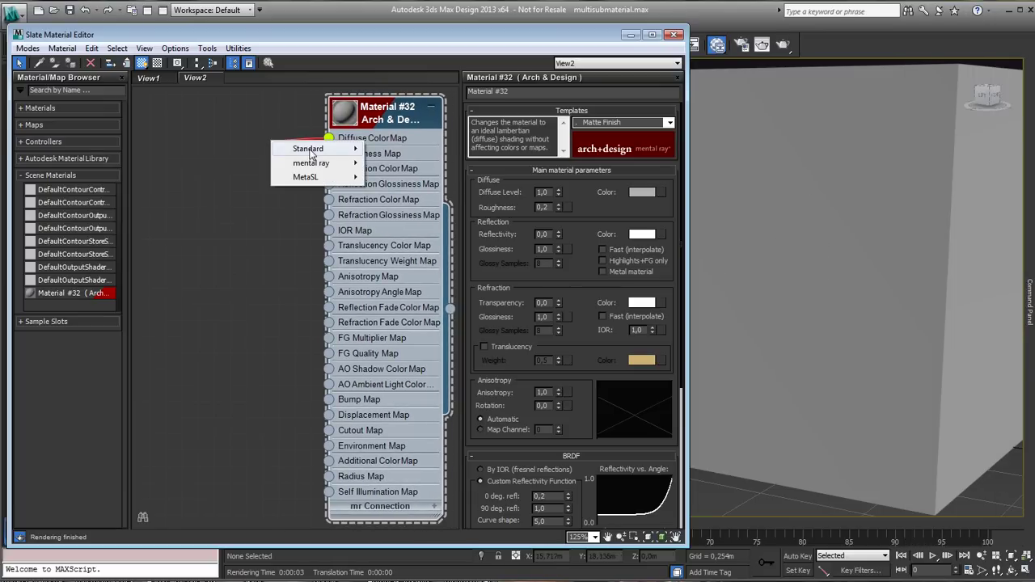
mouse_move(320, 148)
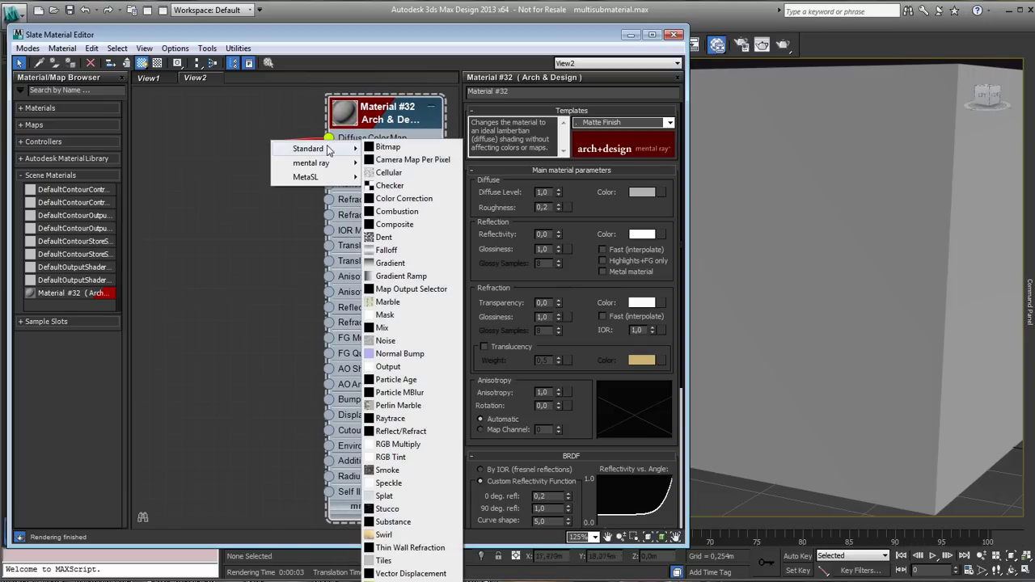
click(383, 560)
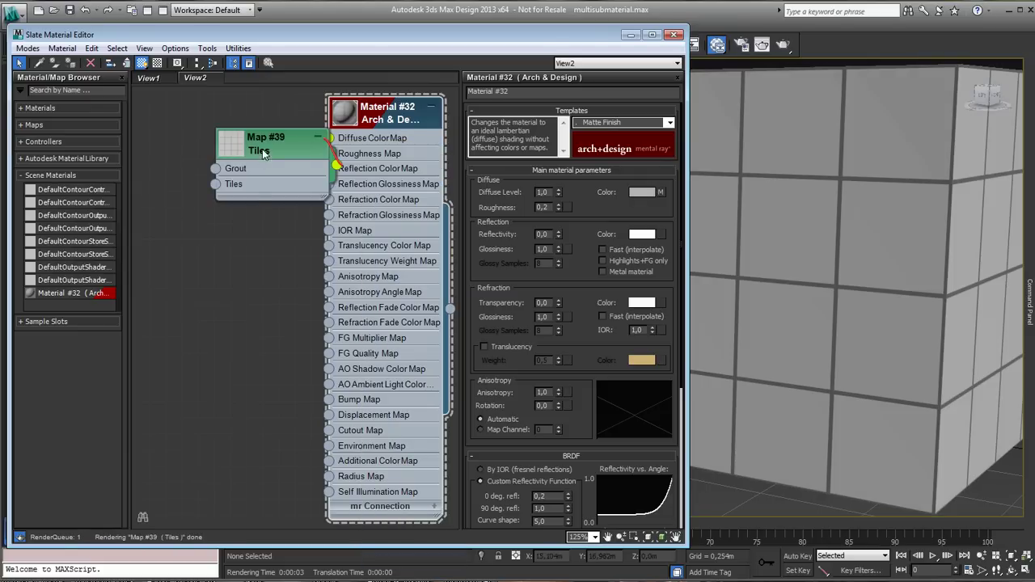
drag(262, 149, 234, 147)
drag(377, 118, 508, 118)
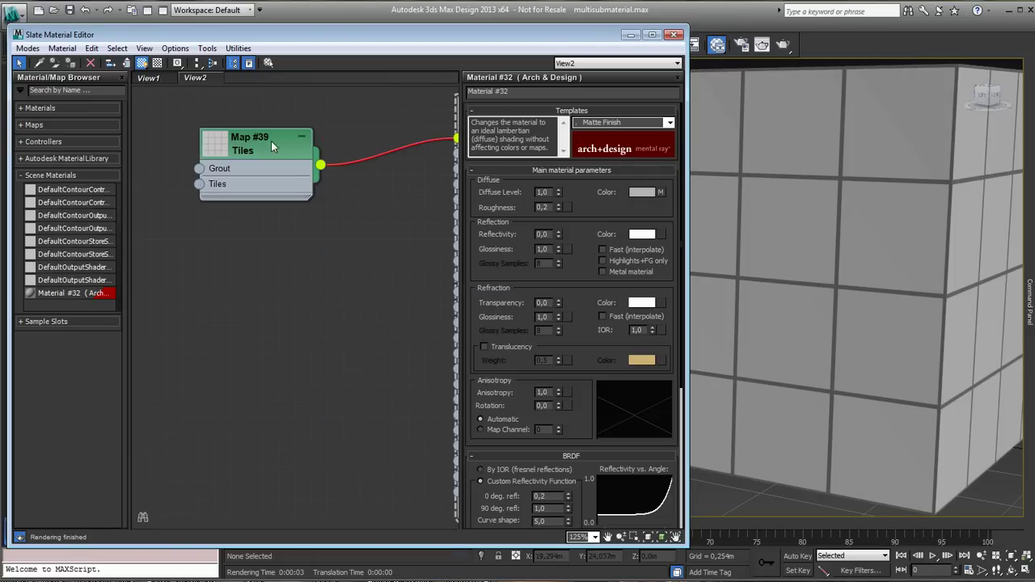
drag(240, 142, 341, 131)
Open the Tiles map's parameters and expand Advanced Controls
double_click(362, 134)
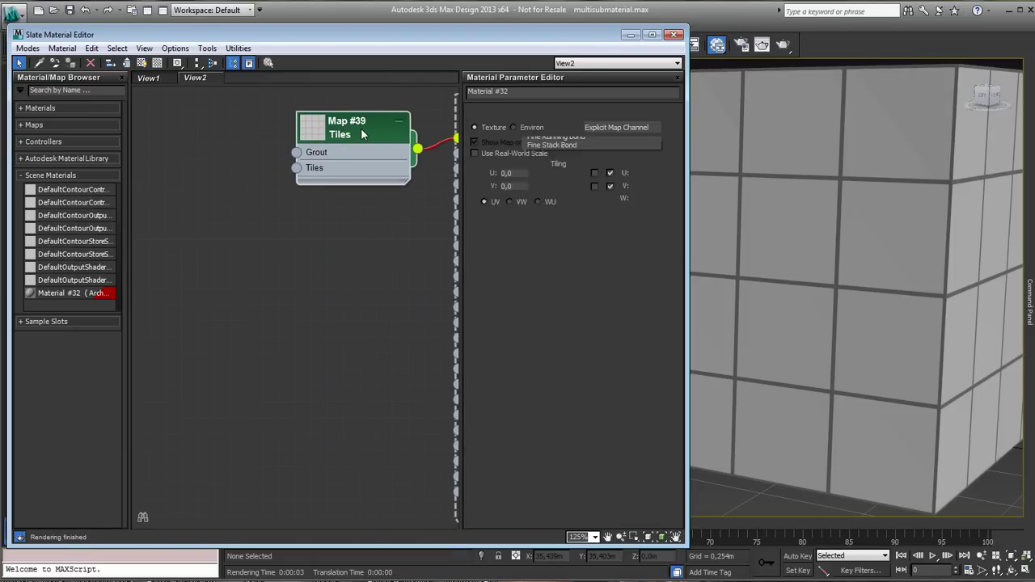
click(476, 314)
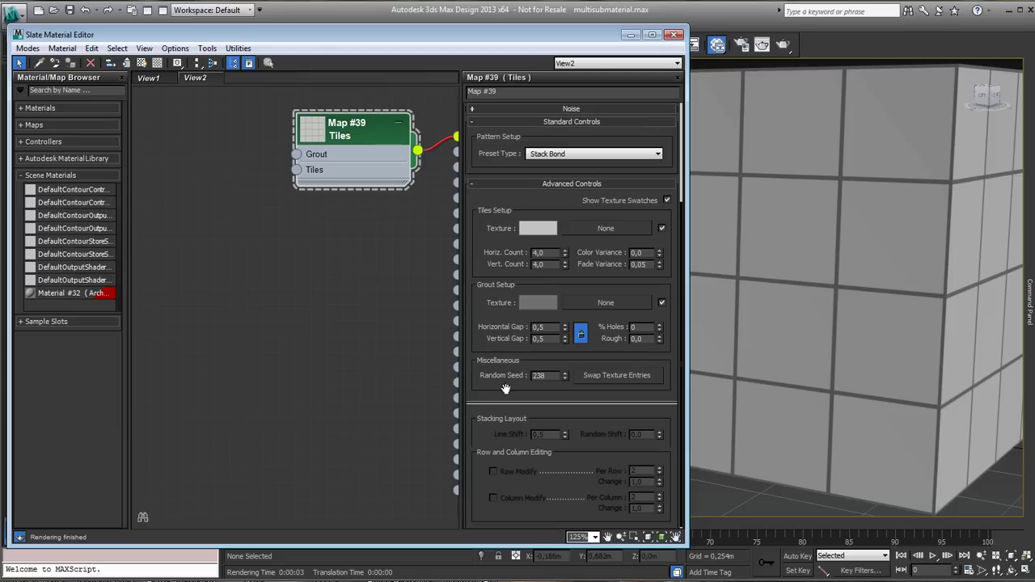
drag(499, 292, 496, 323)
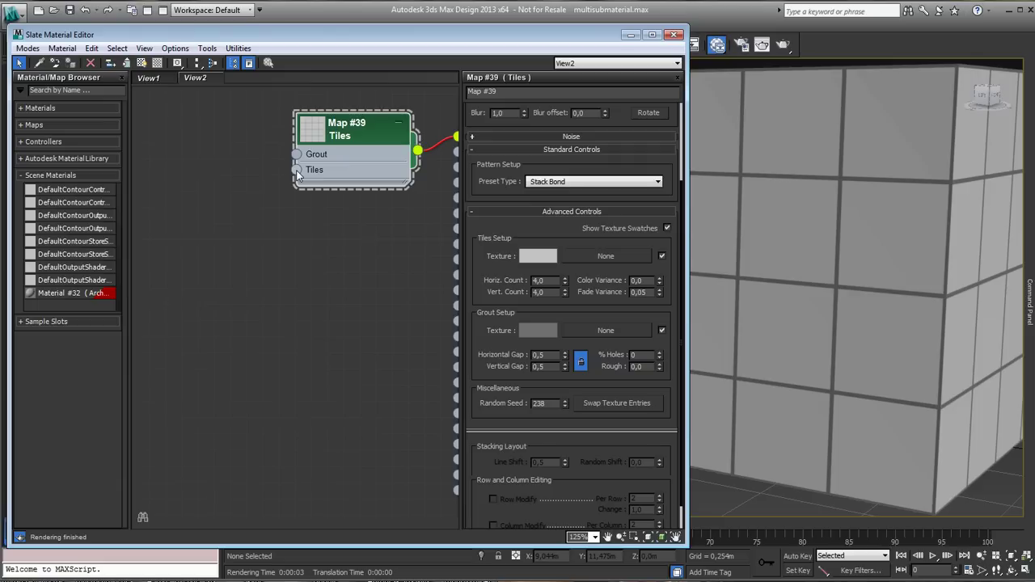
Connect a Standard Mix map, Map #40, to the Tiles input of Map #39, placed below it
drag(297, 171, 251, 238)
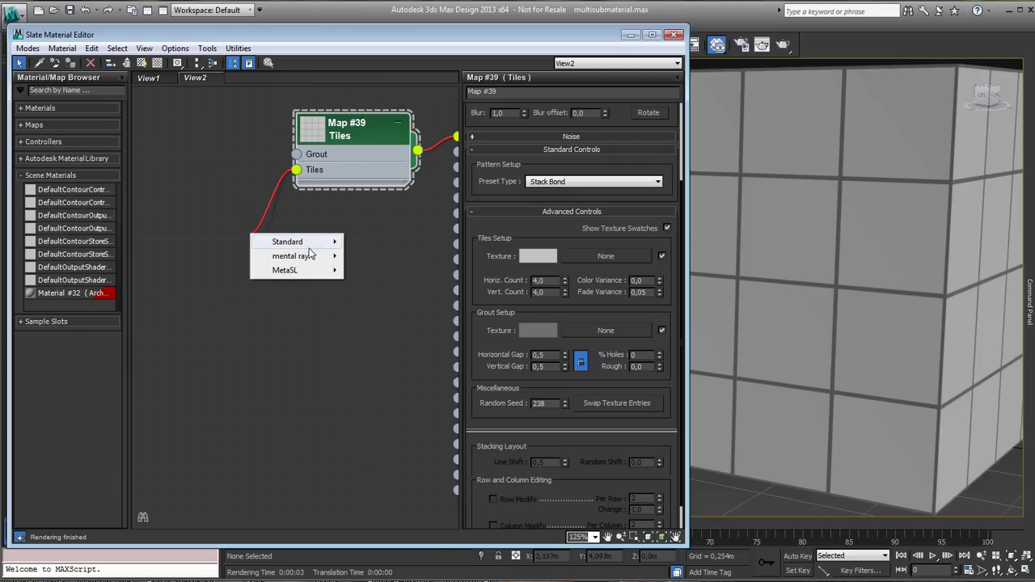
mouse_move(307, 247)
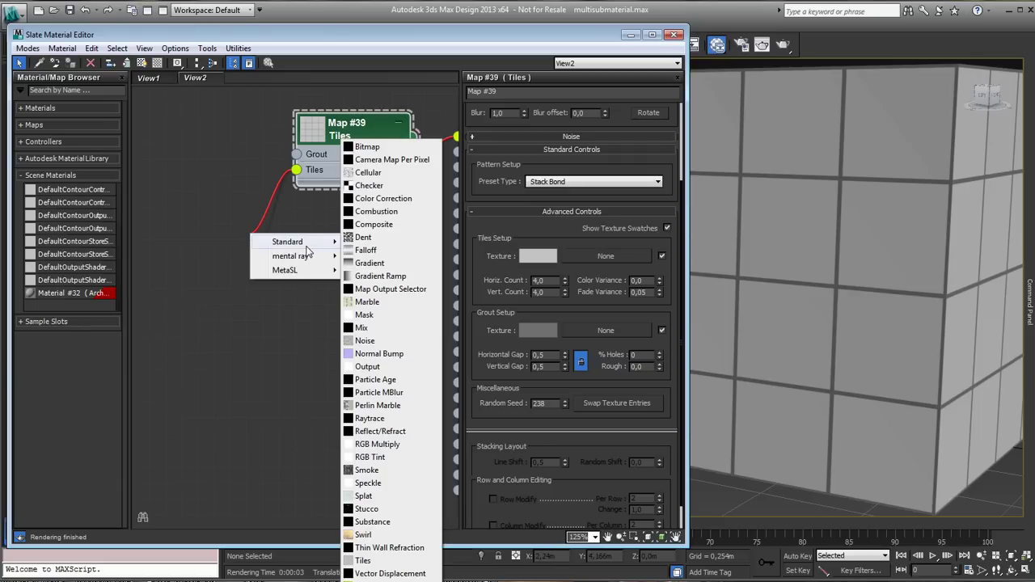
click(371, 330)
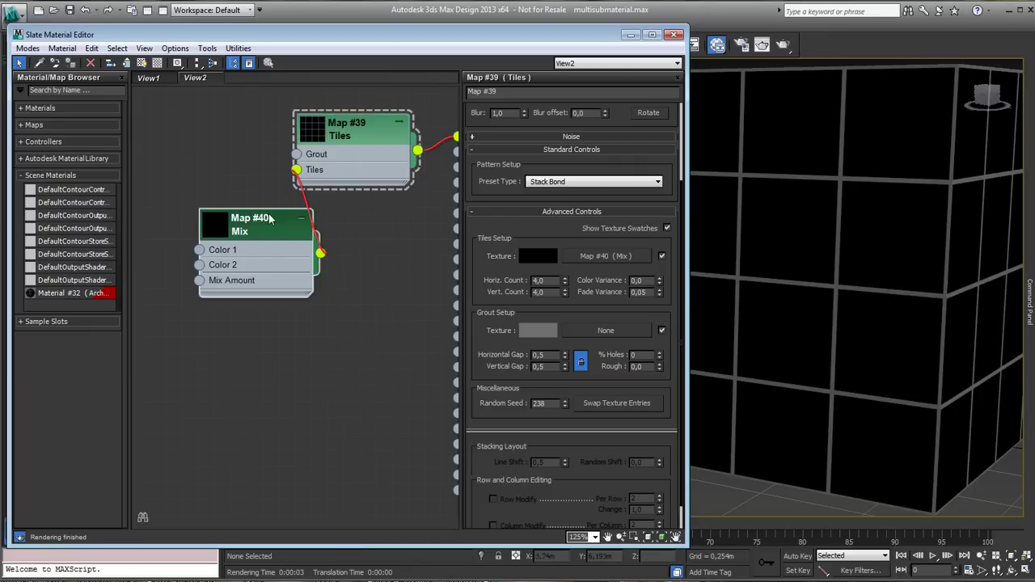
drag(283, 235, 300, 253)
drag(355, 135, 436, 134)
drag(294, 269, 374, 268)
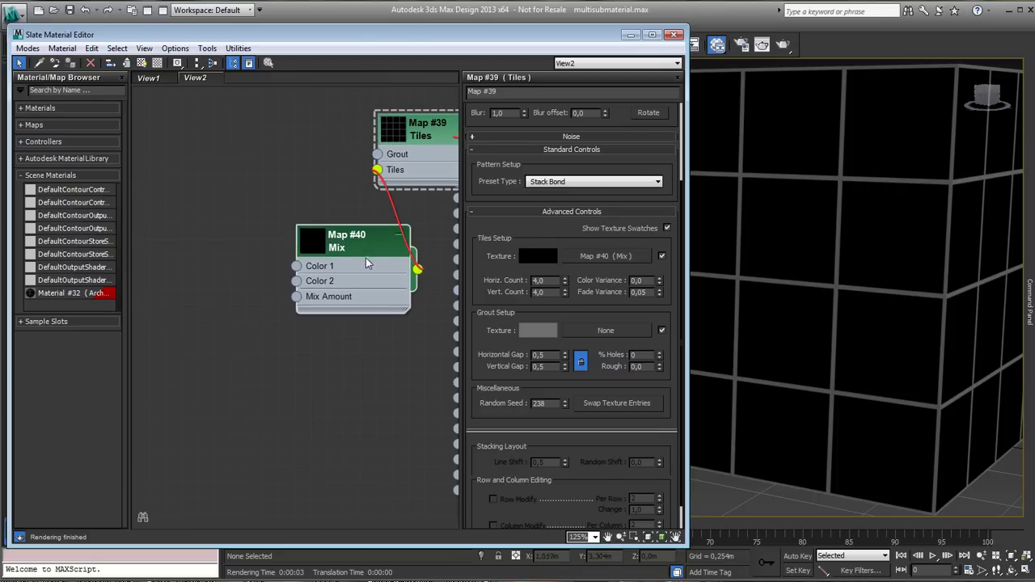
Load baksteen2.png as Bitmap Map #41 into the Mix's Color 1
drag(296, 266, 249, 216)
mouse_move(283, 248)
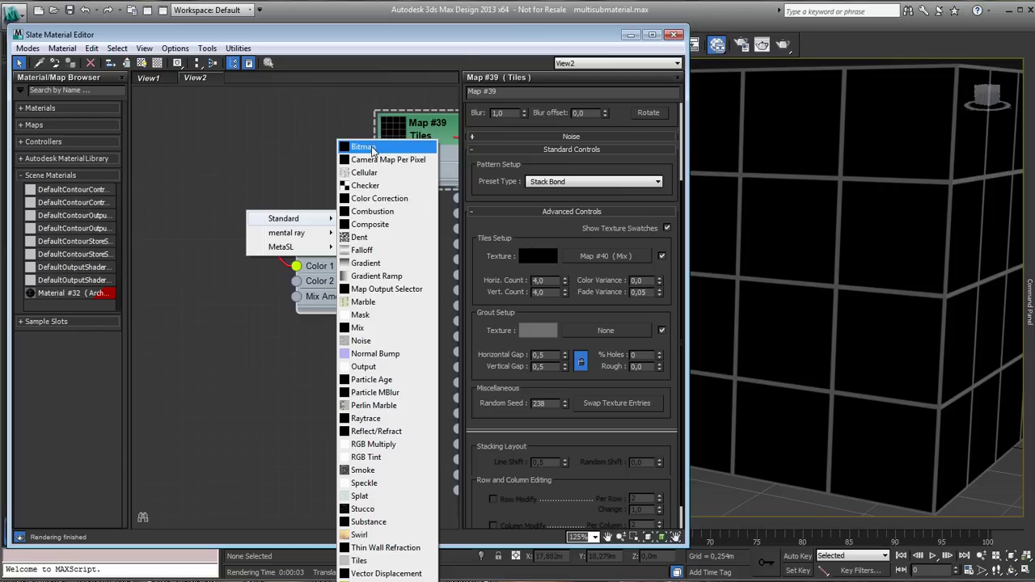
click(376, 146)
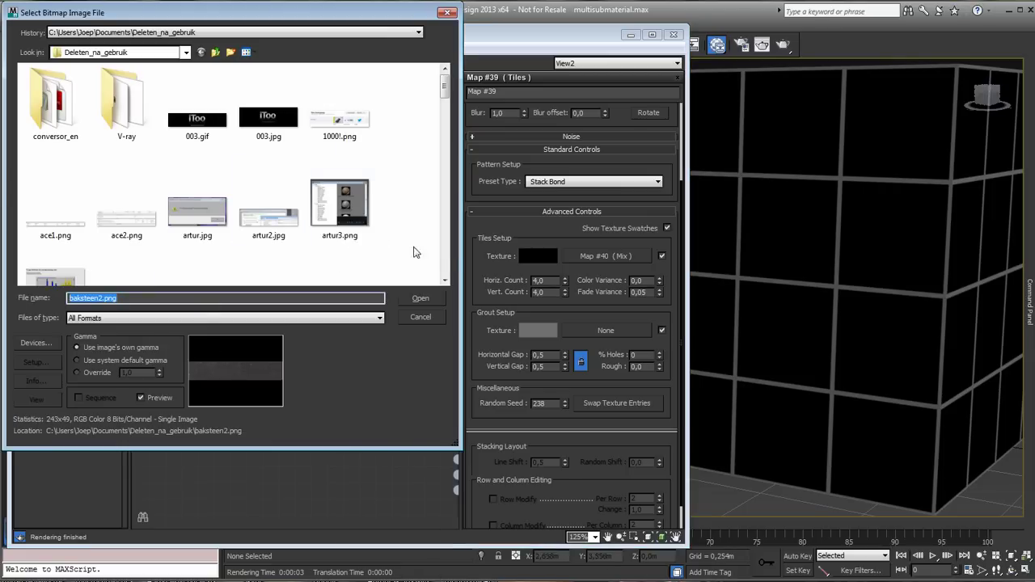
scroll(416, 250, down, 3)
click(268, 101)
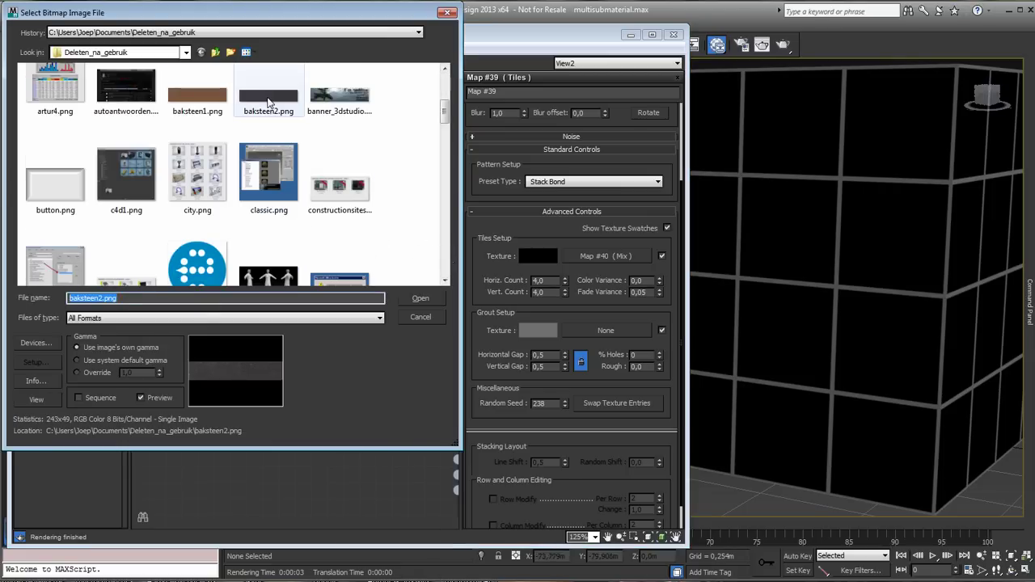
click(420, 298)
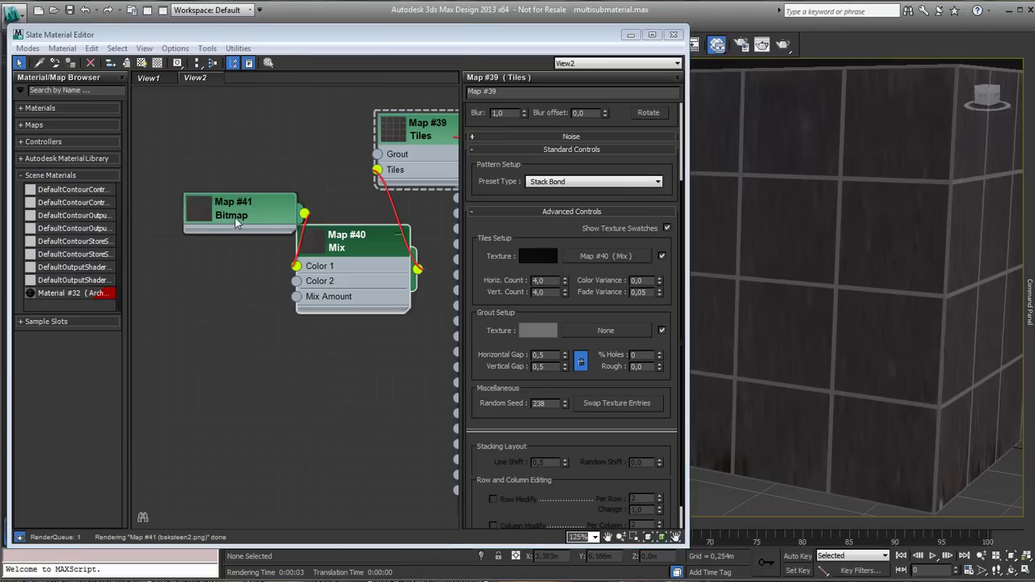
drag(242, 212, 192, 178)
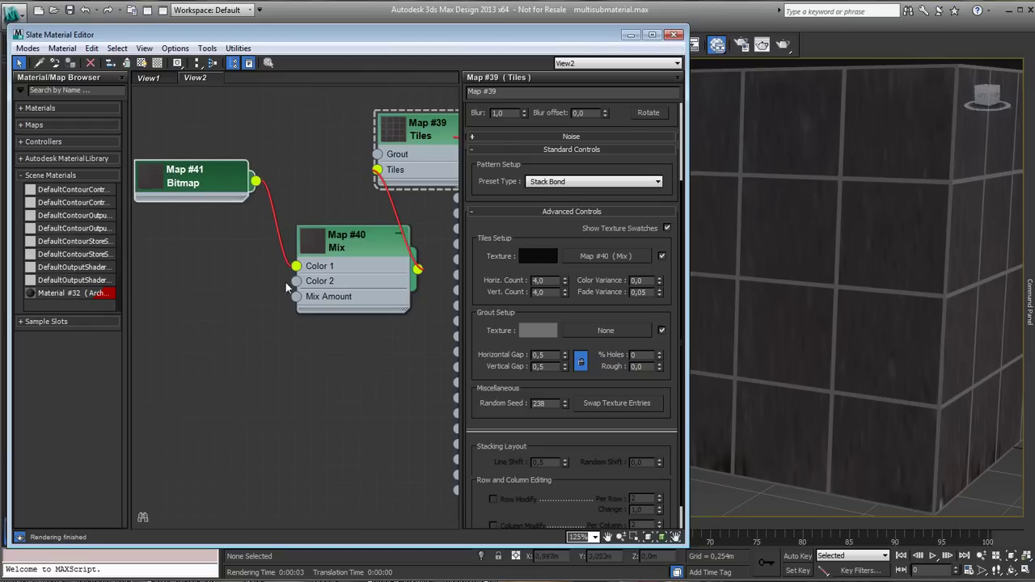
Load baksteen1.png as Bitmap Map #42 into Mix Color 2, then show the Mix parameters
drag(296, 281, 229, 283)
mouse_move(278, 291)
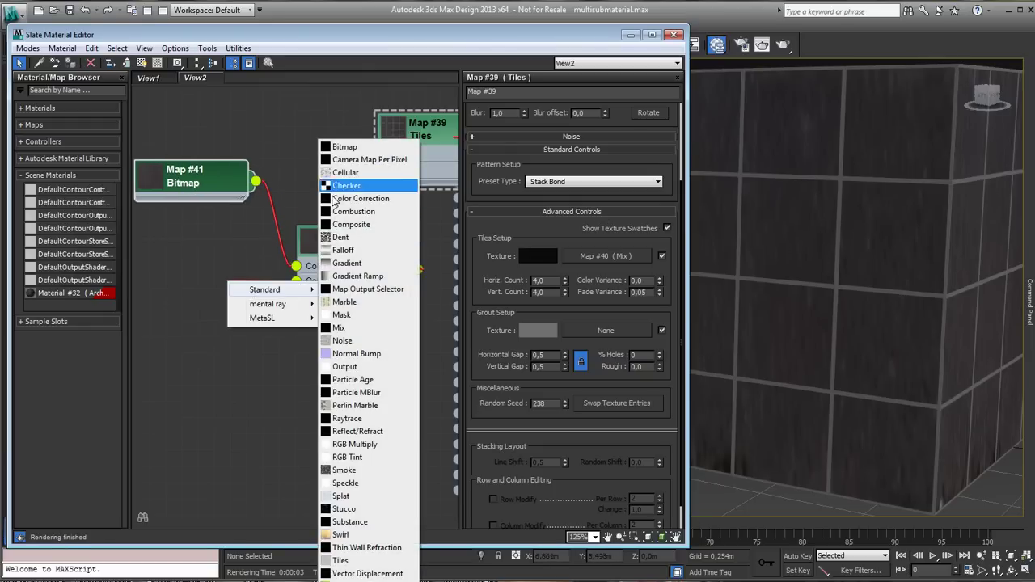
click(343, 146)
click(383, 248)
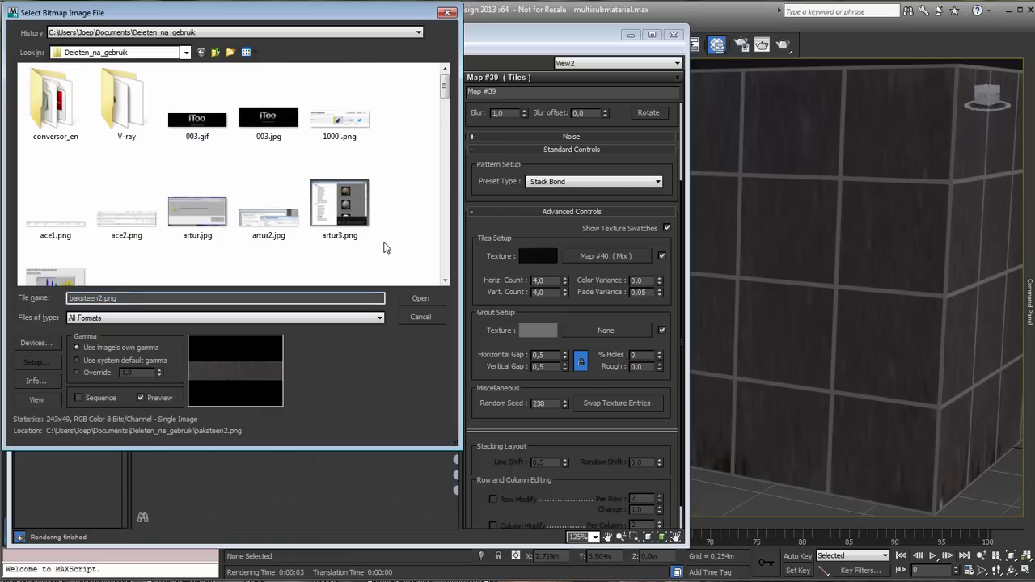
scroll(383, 247, down, 3)
scroll(347, 218, up, 2)
double_click(197, 166)
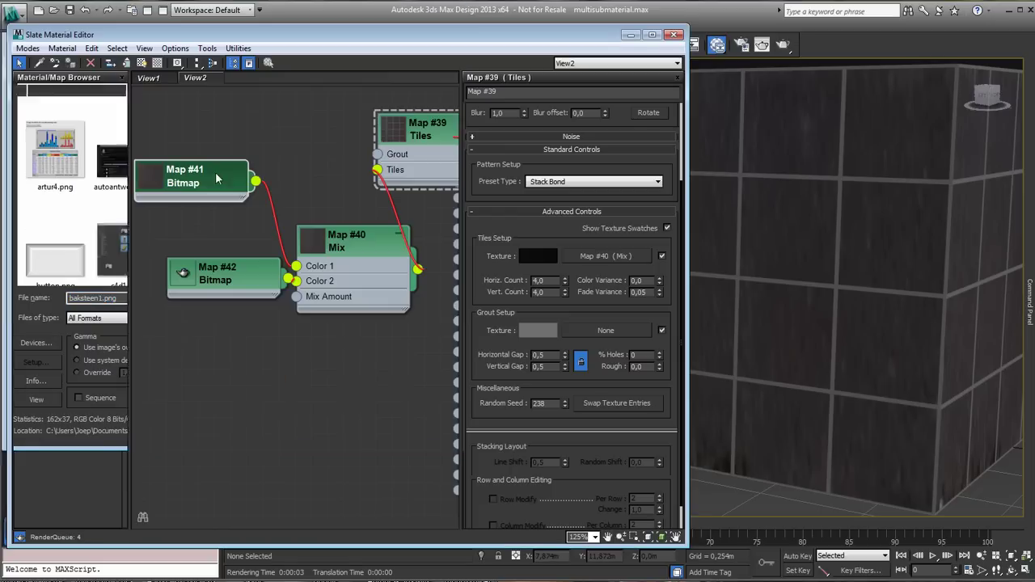
drag(231, 273, 196, 256)
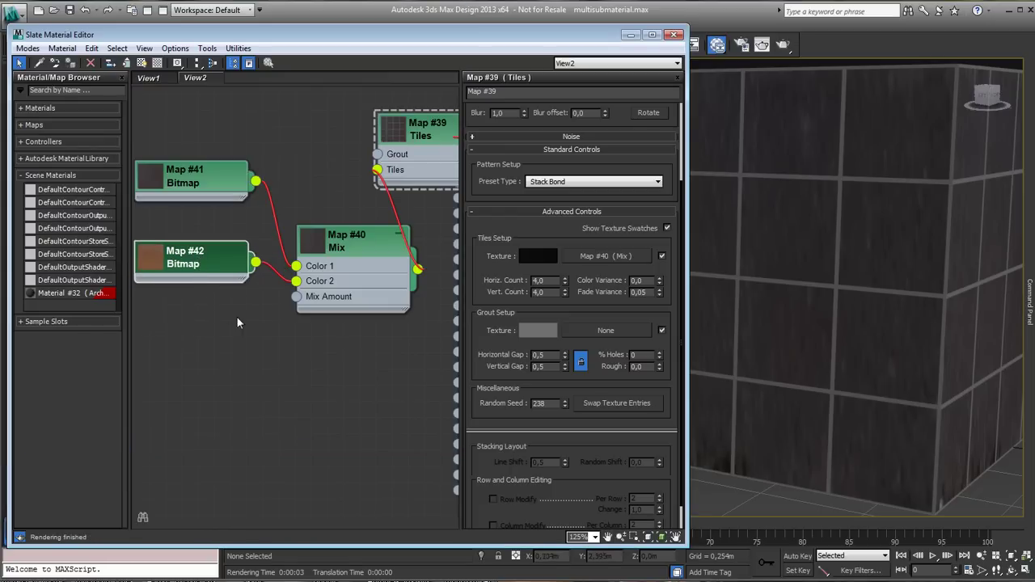
click(309, 247)
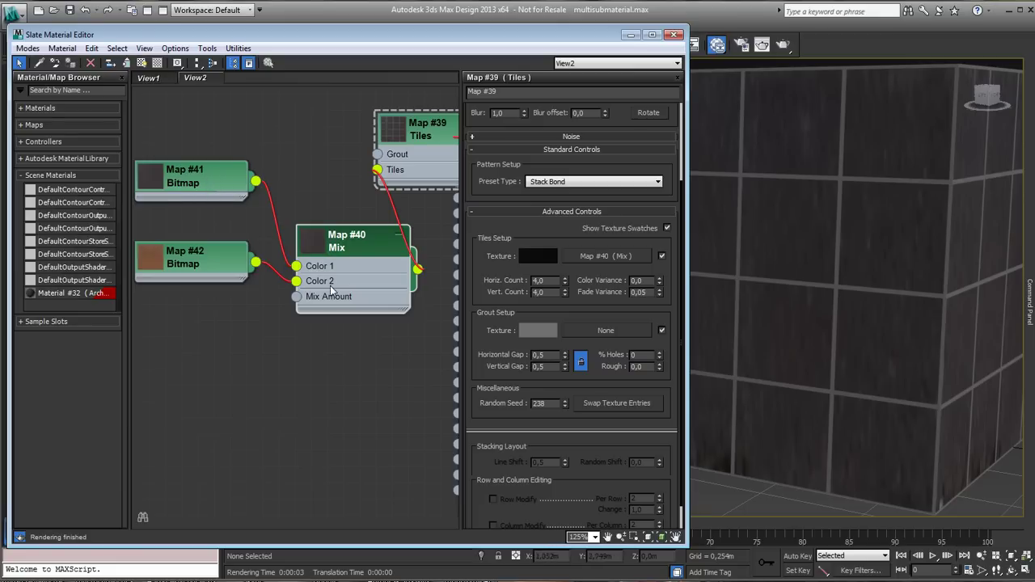
double_click(349, 236)
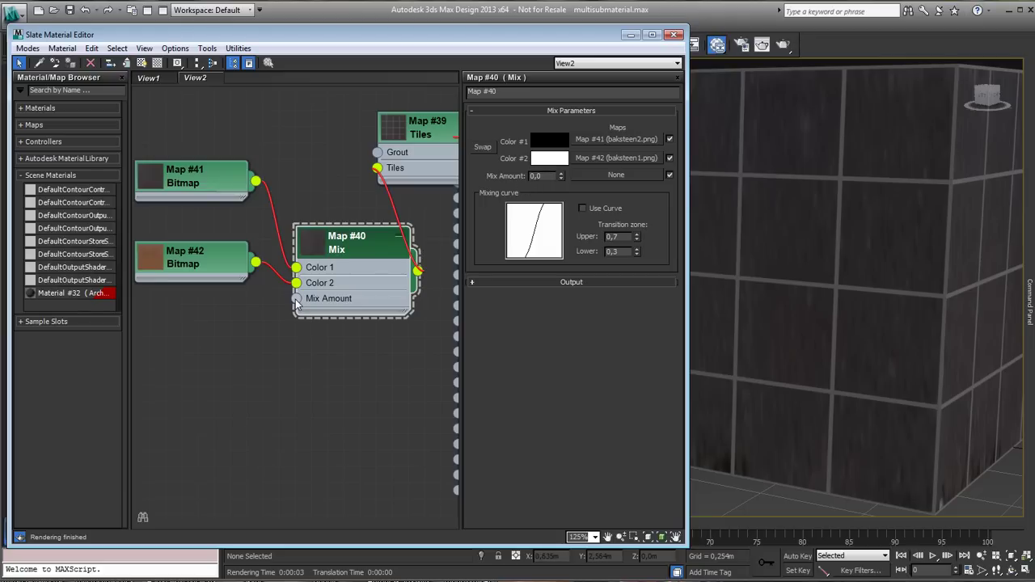
Connect a Standard Tiles map, Map #43, to the Mix's Mix Amount socket
drag(296, 302, 265, 366)
drag(264, 365, 246, 354)
mouse_move(283, 367)
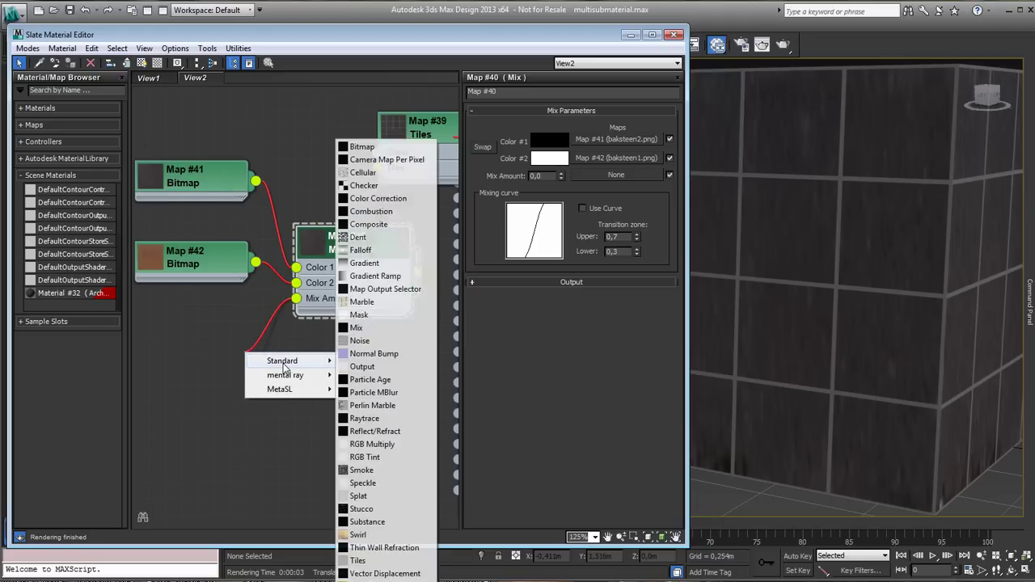
click(369, 560)
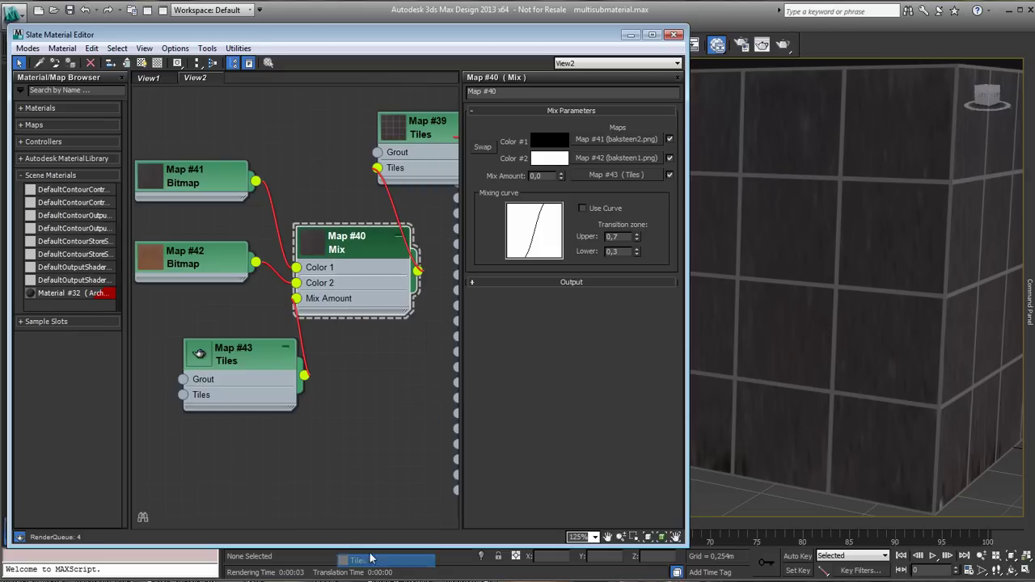
drag(243, 360, 227, 344)
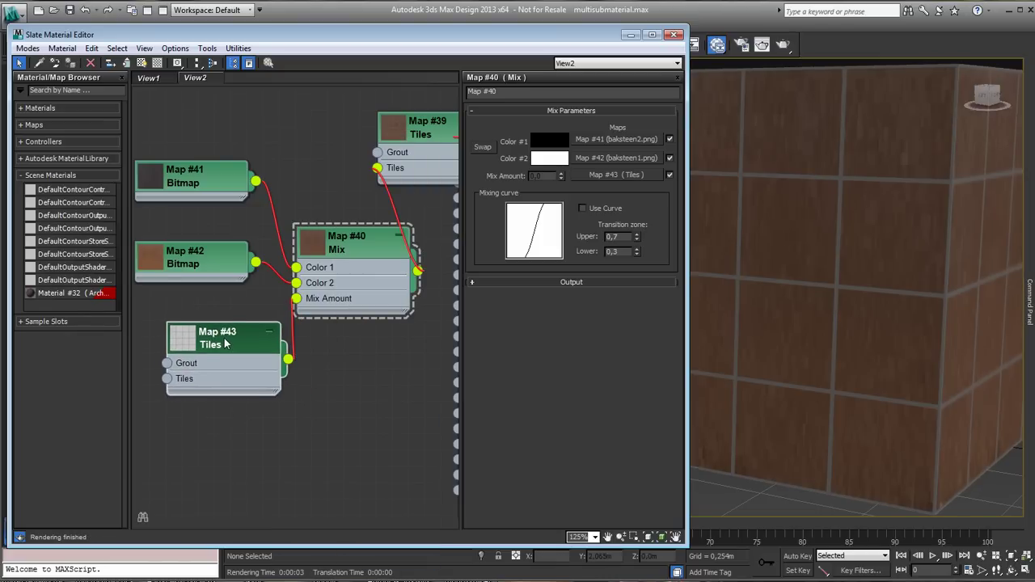
In Map #43's Advanced Controls, set Color Variance to 100
double_click(226, 344)
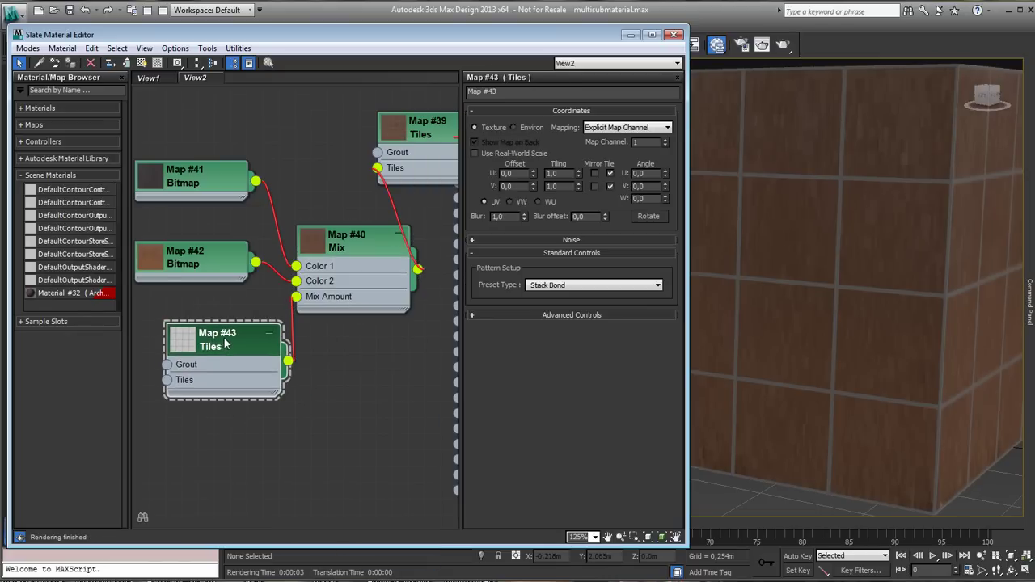
click(481, 316)
drag(490, 265, 488, 279)
double_click(640, 269)
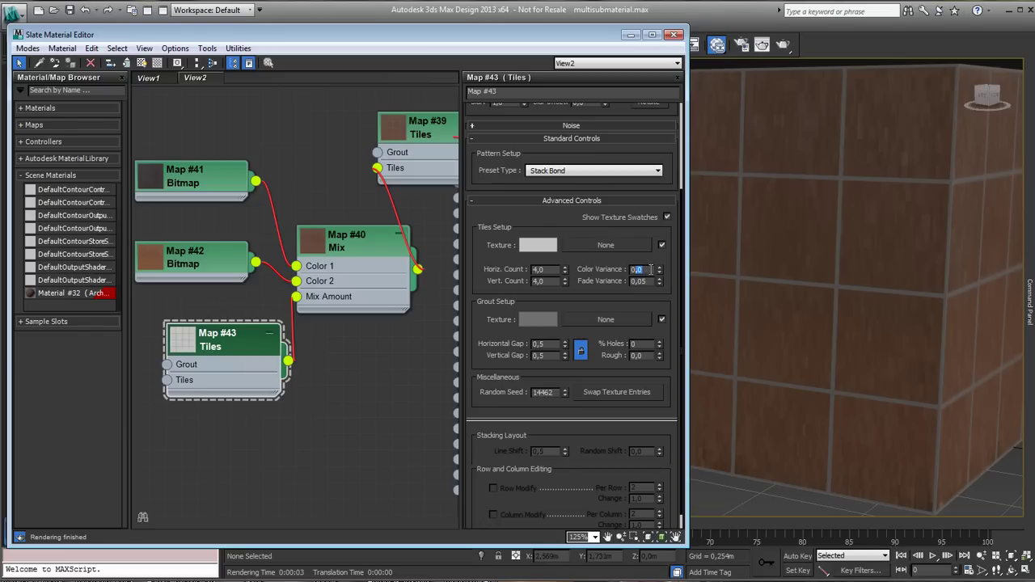
text(1)
key(Tab)
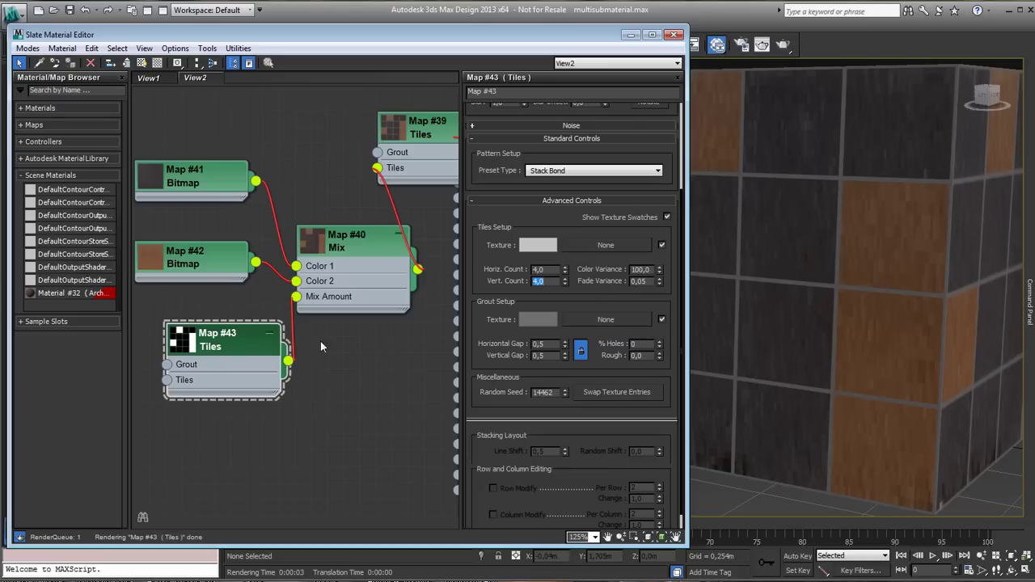
Enlarge the Map #43 node preview and set Fade Variance to 0
double_click(194, 344)
drag(194, 343, 191, 321)
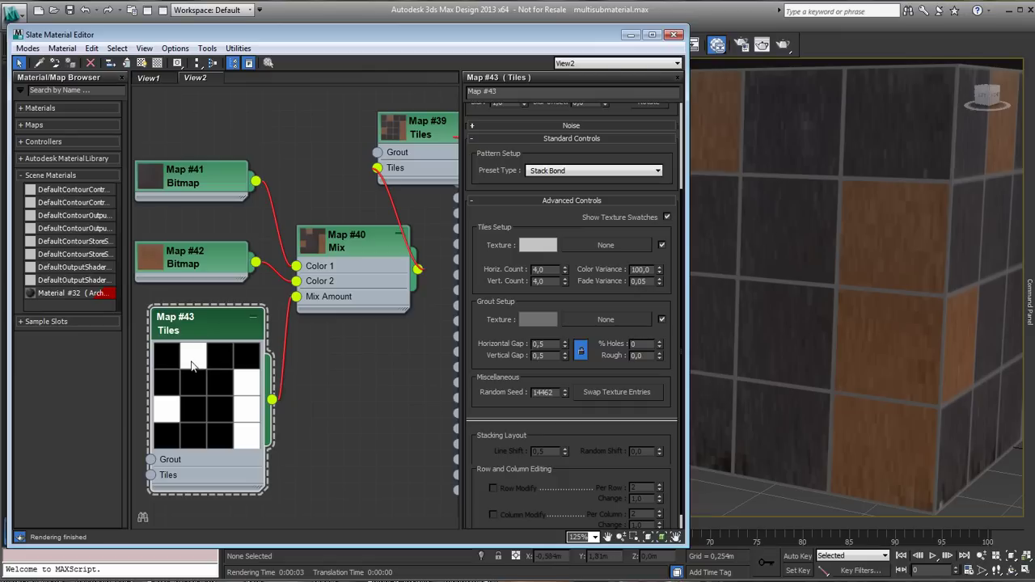
click(810, 363)
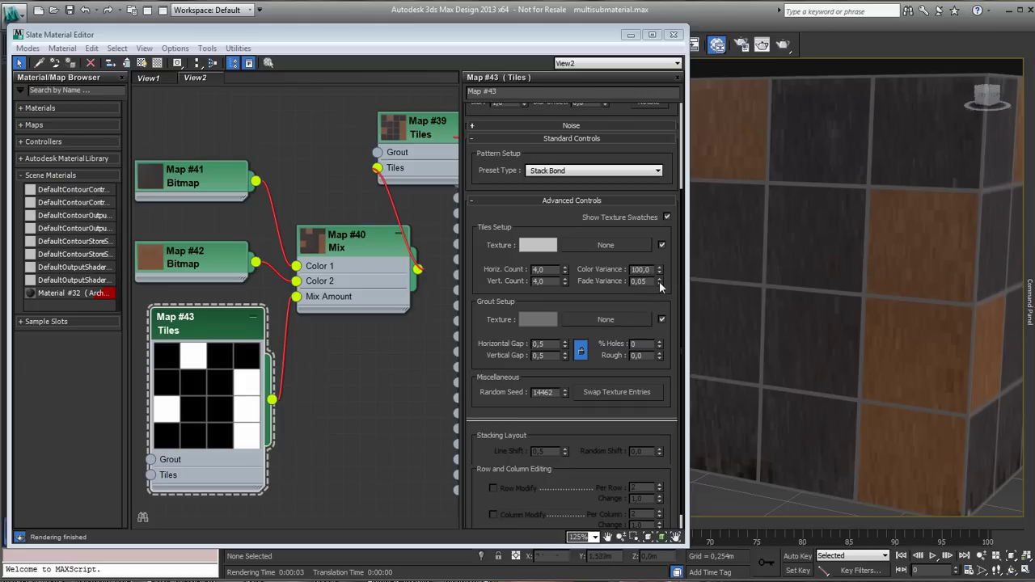
drag(658, 287, 659, 275)
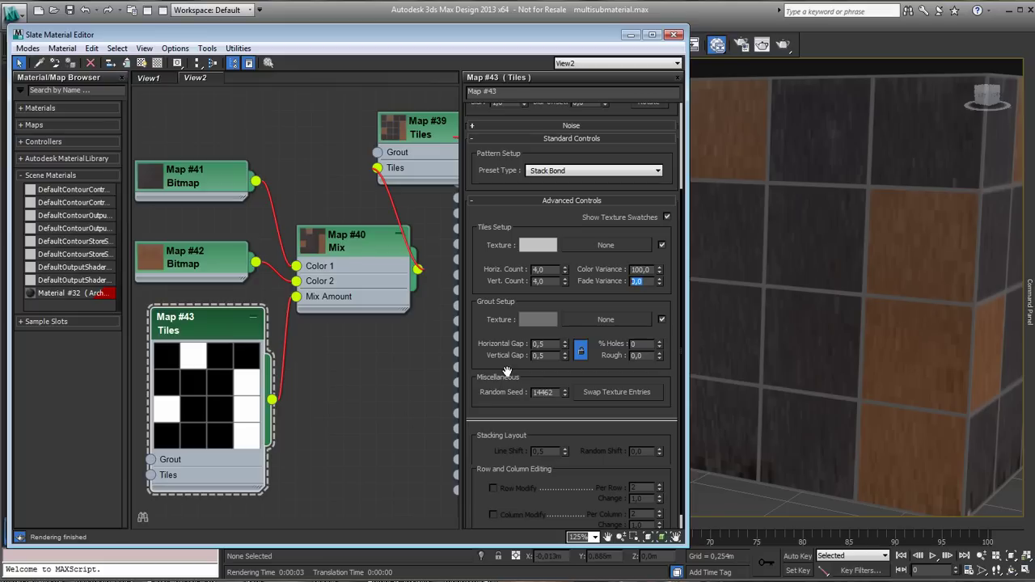
Set Map #43's Random Seed to 100
double_click(558, 394)
text(100)
key(Return)
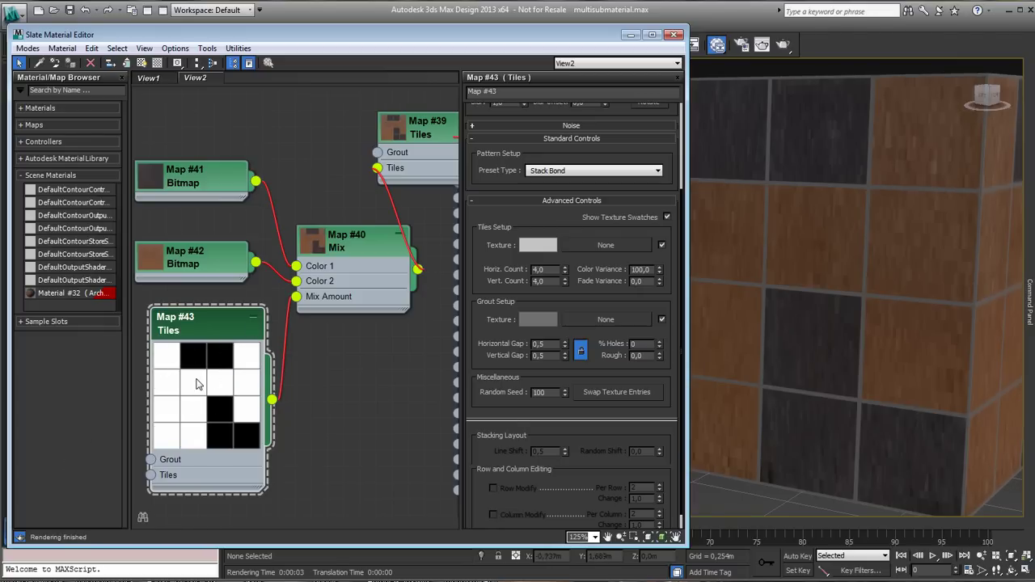
Change Map #43's Random Seed to 300 and shift the editor window left
double_click(546, 393)
text(3)
key(Return)
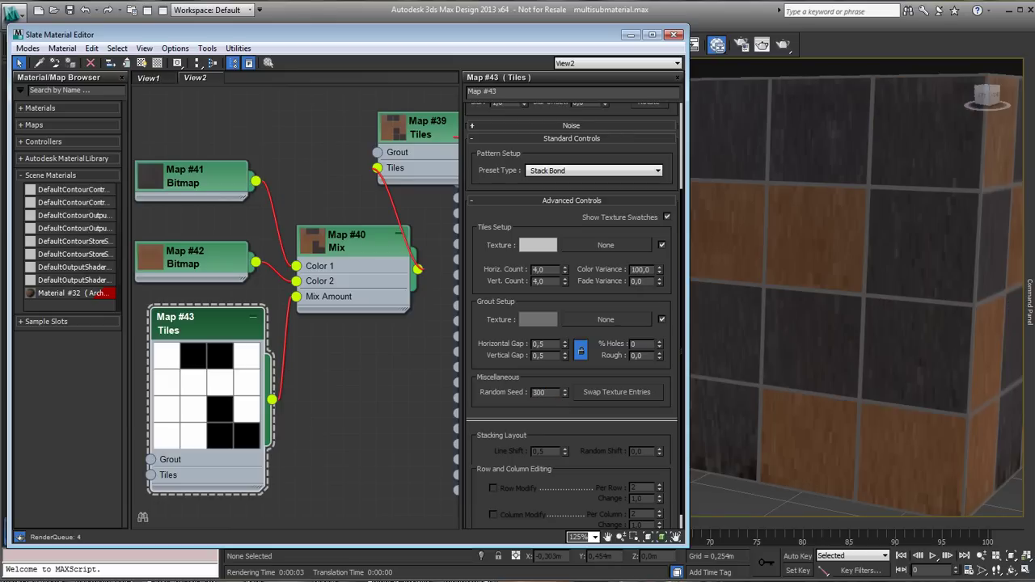
mouse_move(872, 306)
middle_down()
mouse_move(871, 294)
mouse_move(872, 312)
middle_up()
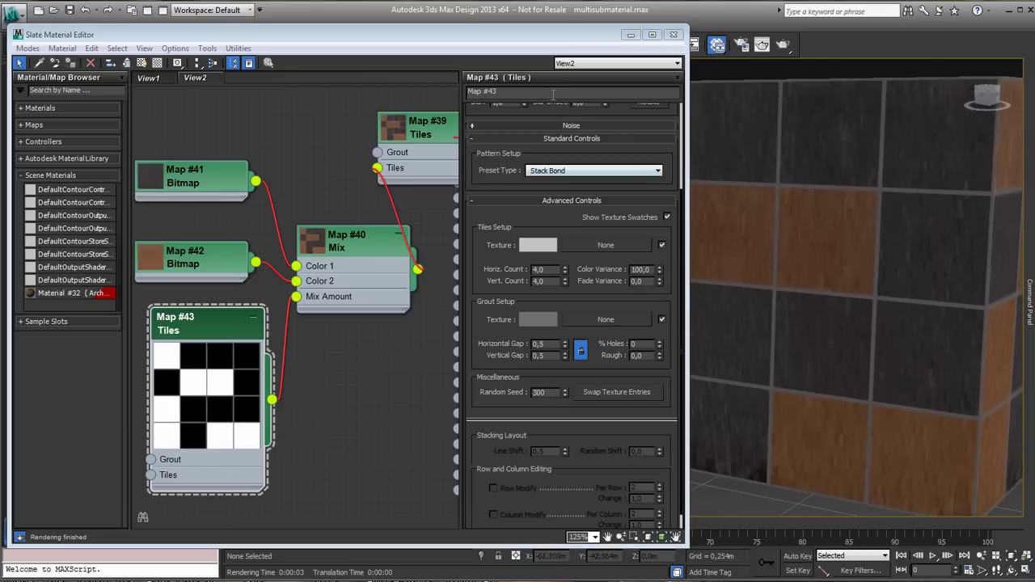
drag(514, 38, 462, 44)
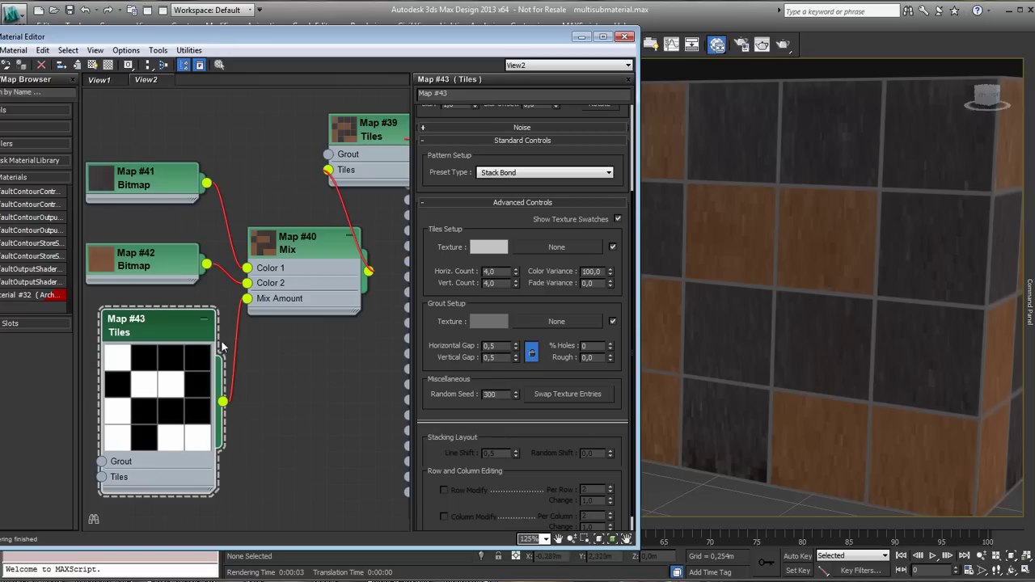
Auto-arrange the node graph with Lay Out All and fit every node in view
click(294, 254)
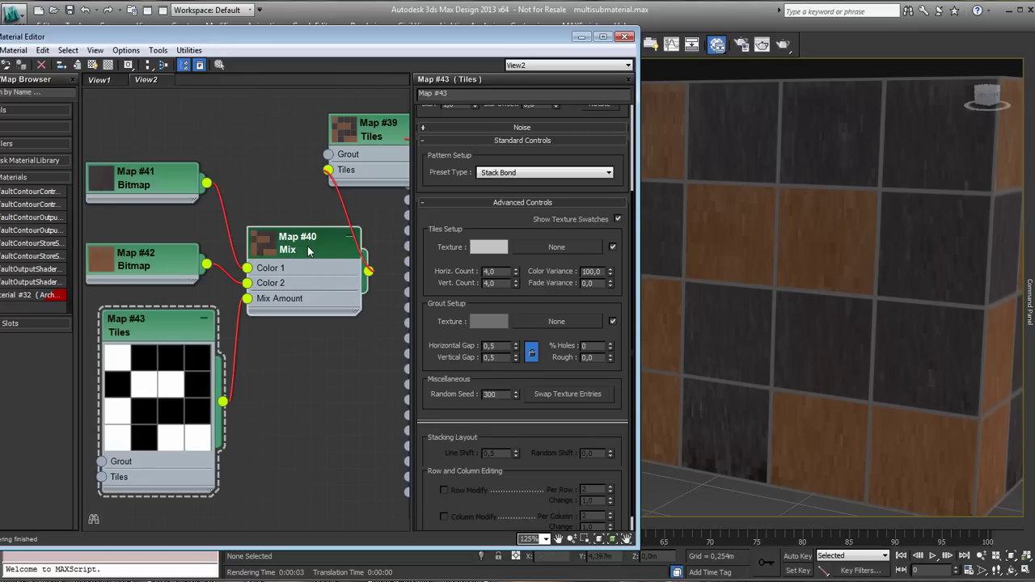
drag(308, 253, 324, 252)
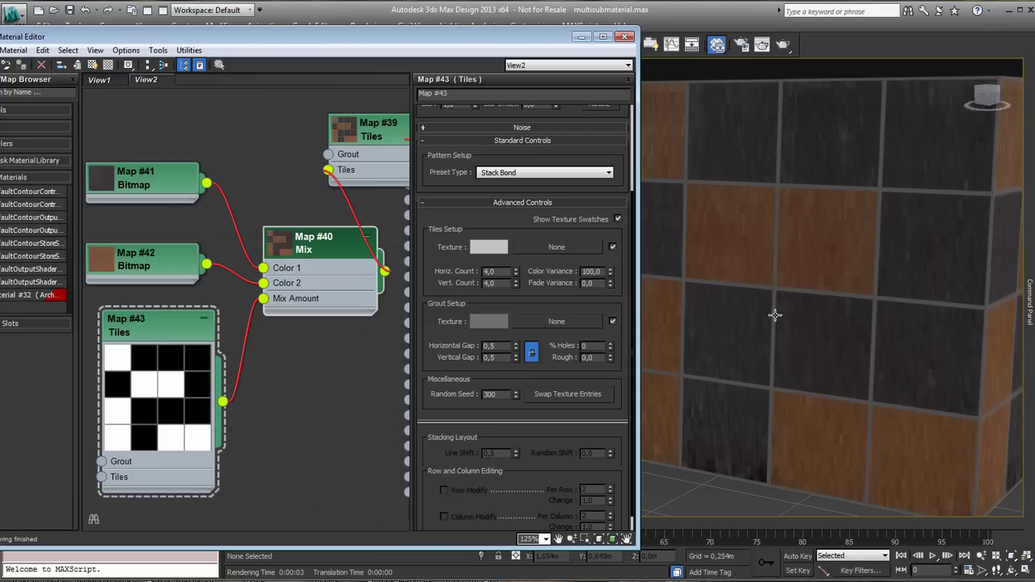
scroll(334, 377, down, 5)
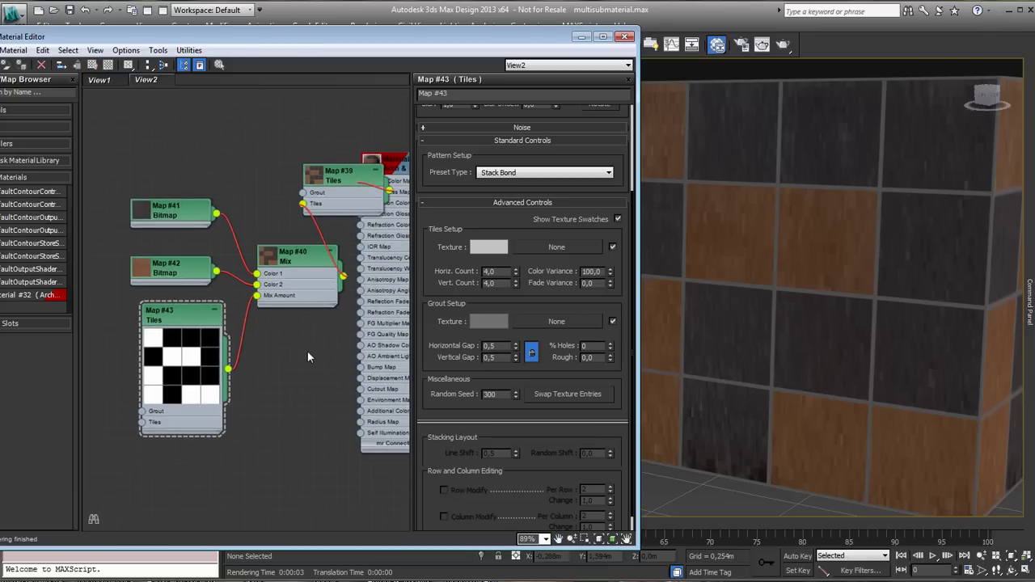
middle_drag(267, 353, 288, 362)
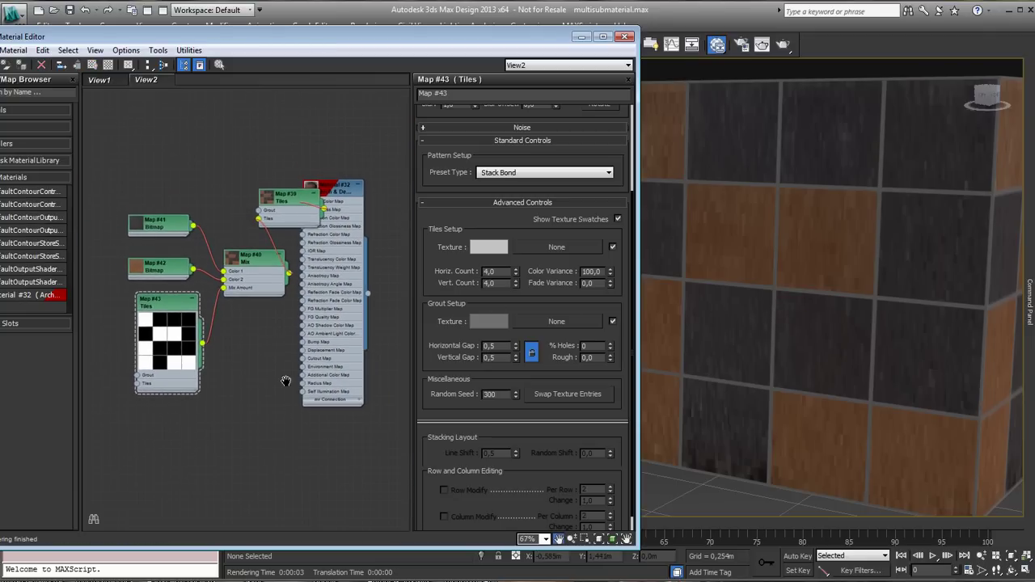
key(l)
key(z)
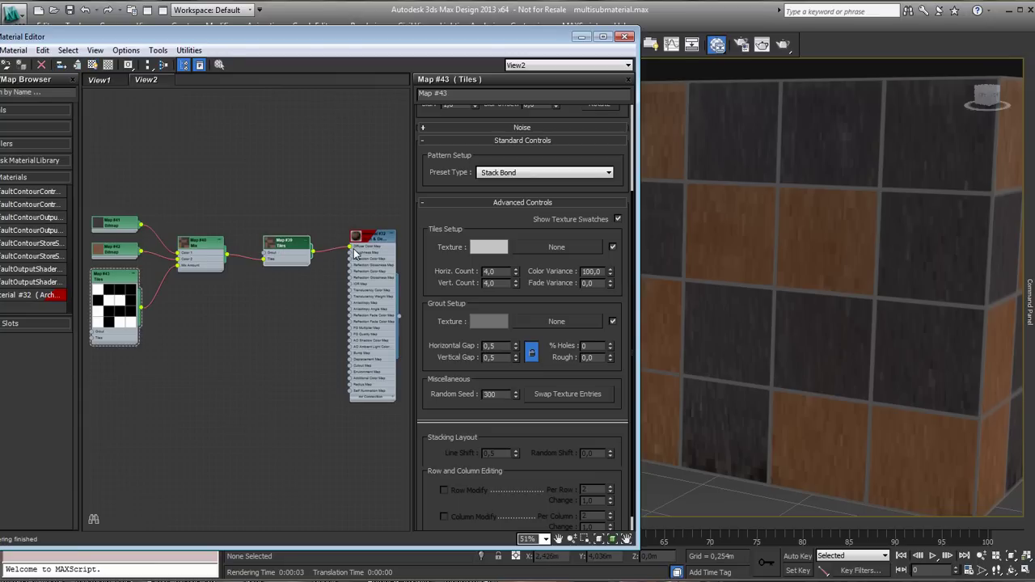
Reposition Tiles Map #39, the Mix, both bitmaps and Tiles Map #43 into a compact group
drag(289, 250, 310, 245)
drag(197, 241, 236, 235)
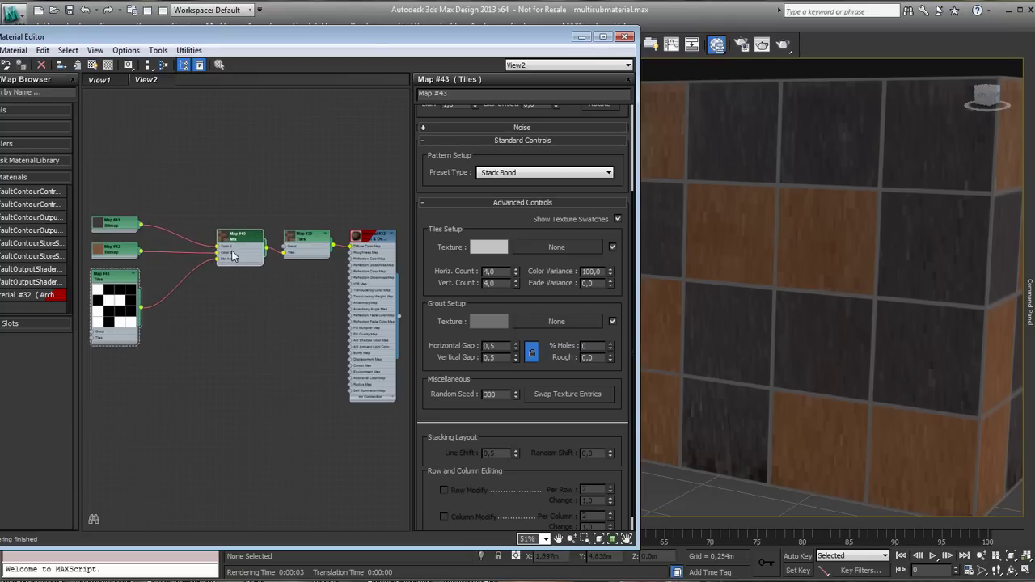
drag(127, 226, 188, 214)
drag(113, 249, 172, 241)
drag(115, 290, 175, 289)
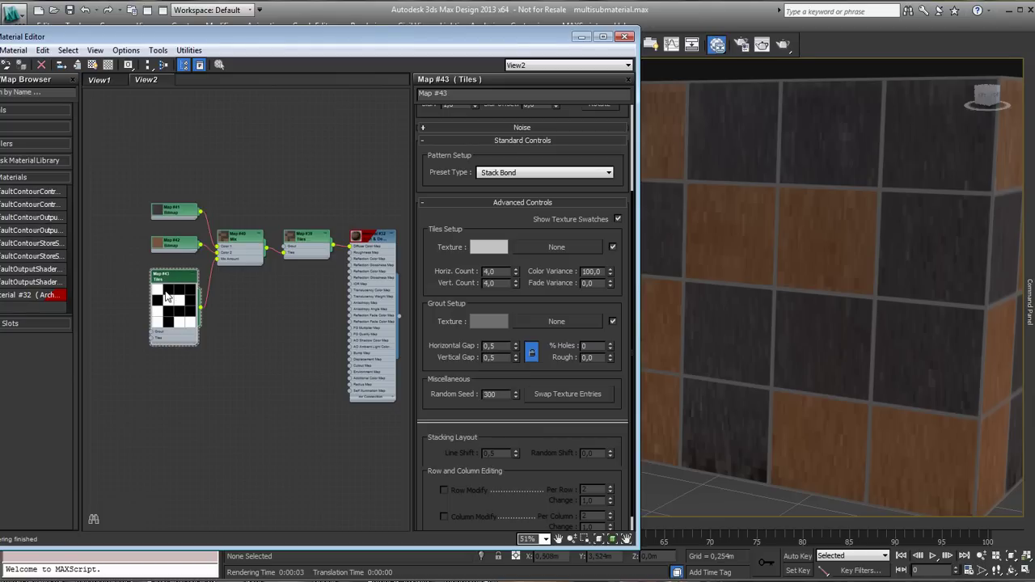
double_click(600, 272)
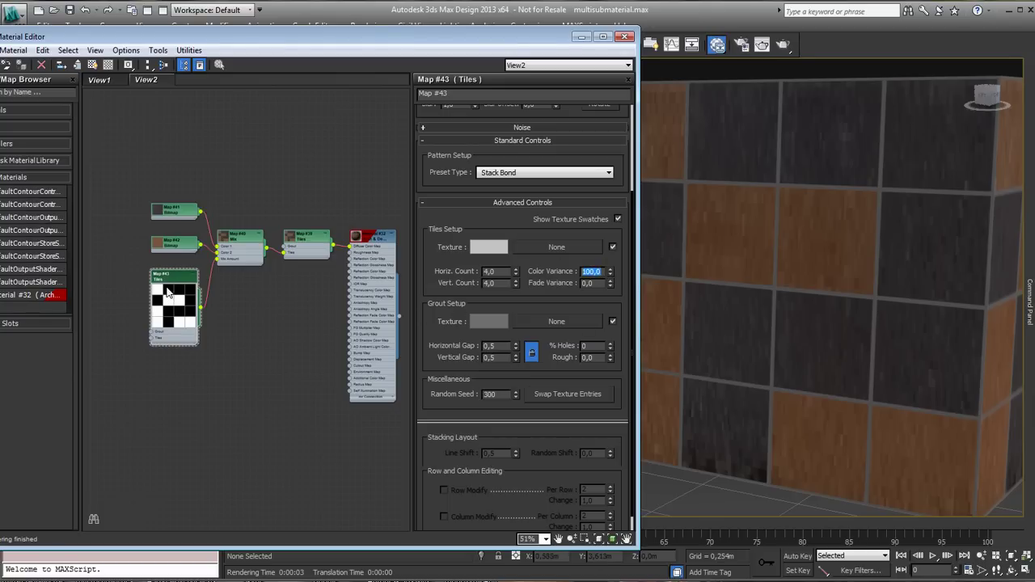